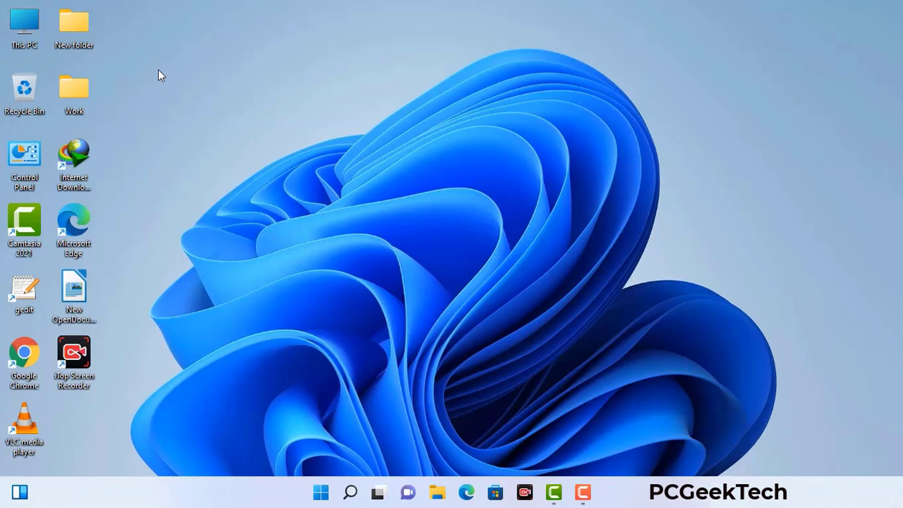
Step: Bring up the Run dialog at screen centre with msconfig ready in its Open box
{"action": "key", "text": "super+r"}
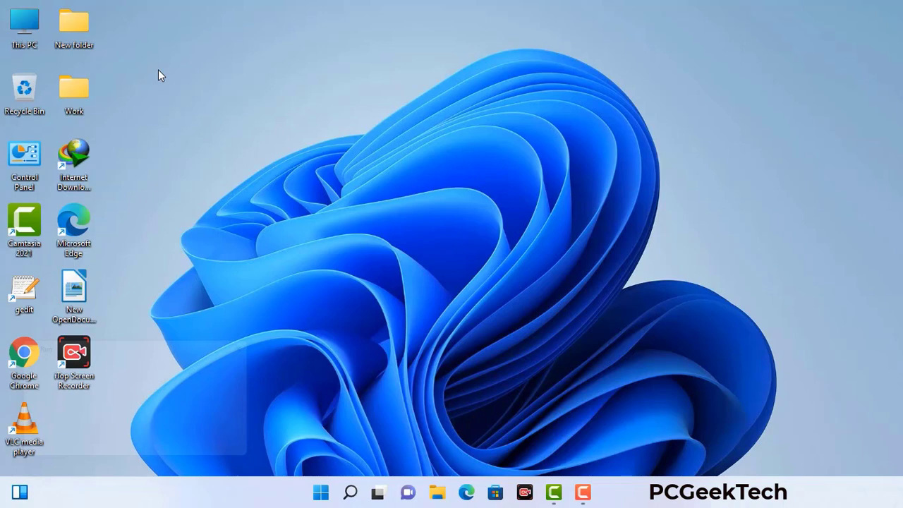
{"action": "left_click_drag", "start_coordinate": [154, 343], "coordinate": [397, 111]}
{"action": "left_click", "coordinate": [359, 177]}
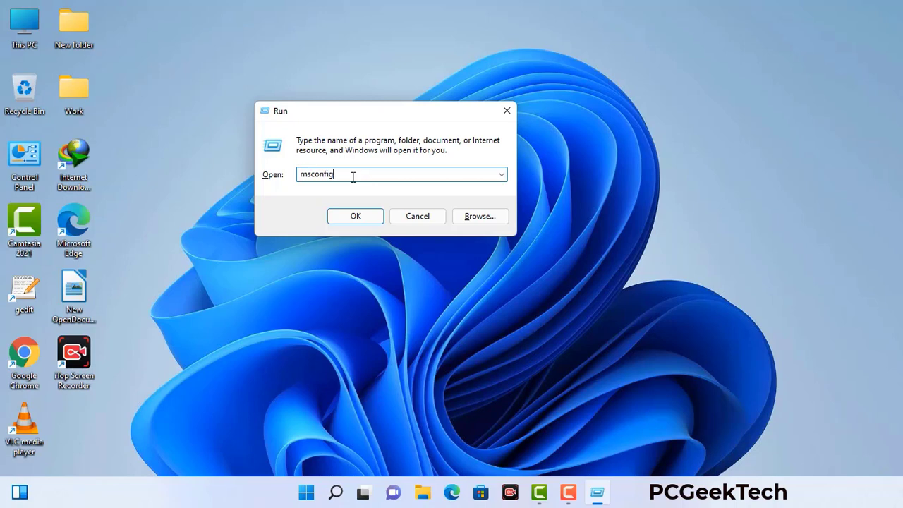
Step: Run msconfig, enable Safe boot with the Network option, apply it, and restart into Safe Mode
{"action": "left_click", "coordinate": [348, 220]}
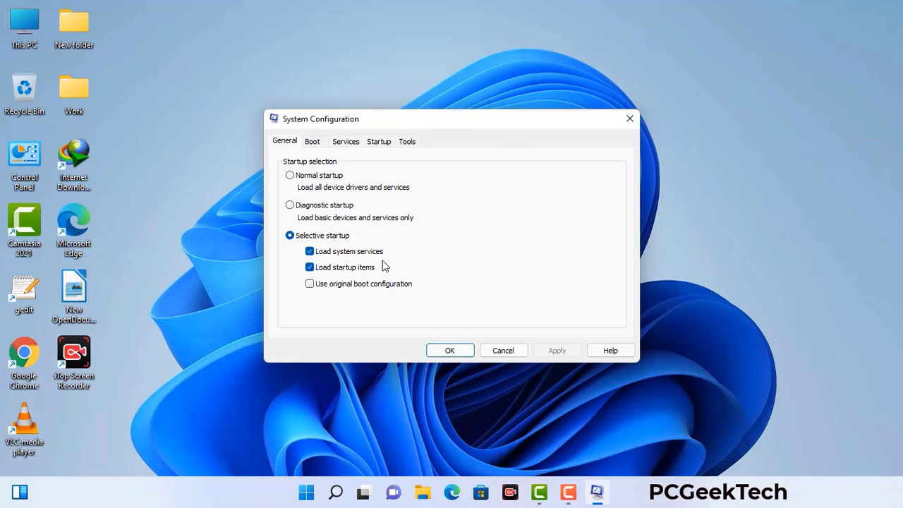
{"action": "left_click", "coordinate": [314, 143]}
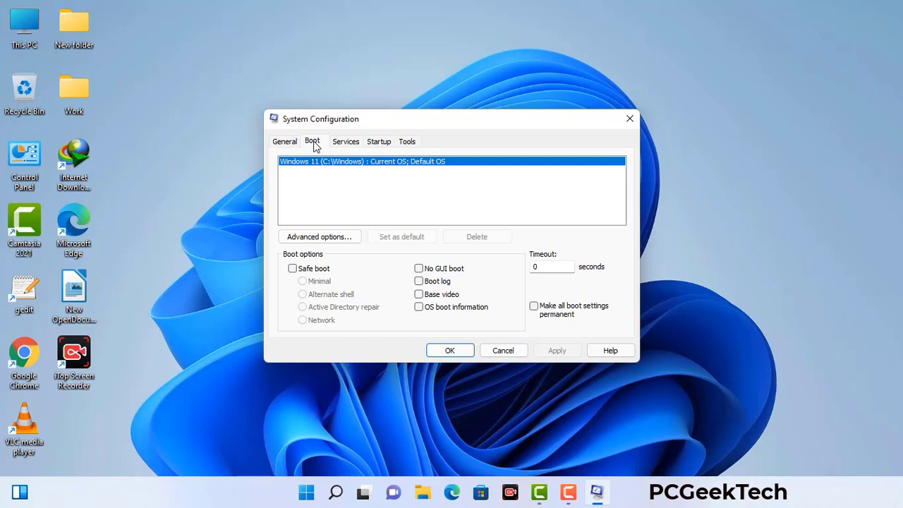
{"action": "left_click", "coordinate": [292, 270]}
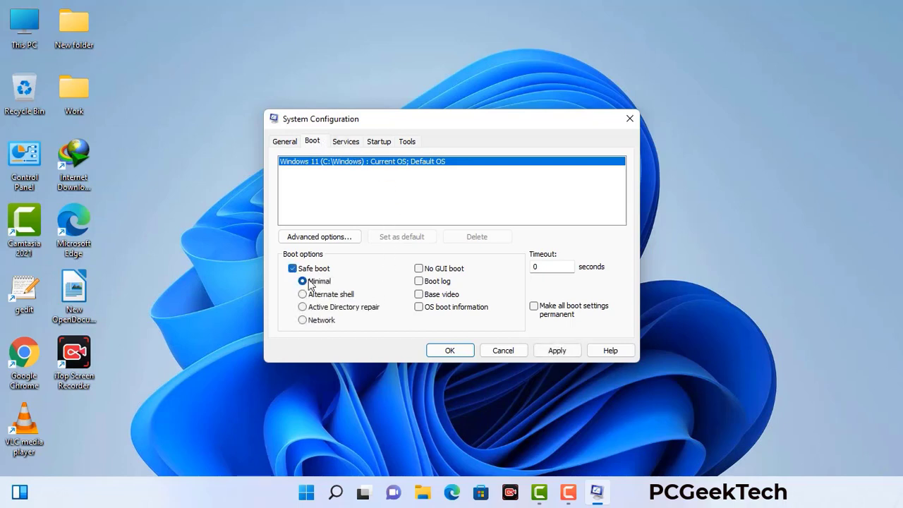
{"action": "left_click", "coordinate": [321, 320]}
{"action": "left_click", "coordinate": [556, 351]}
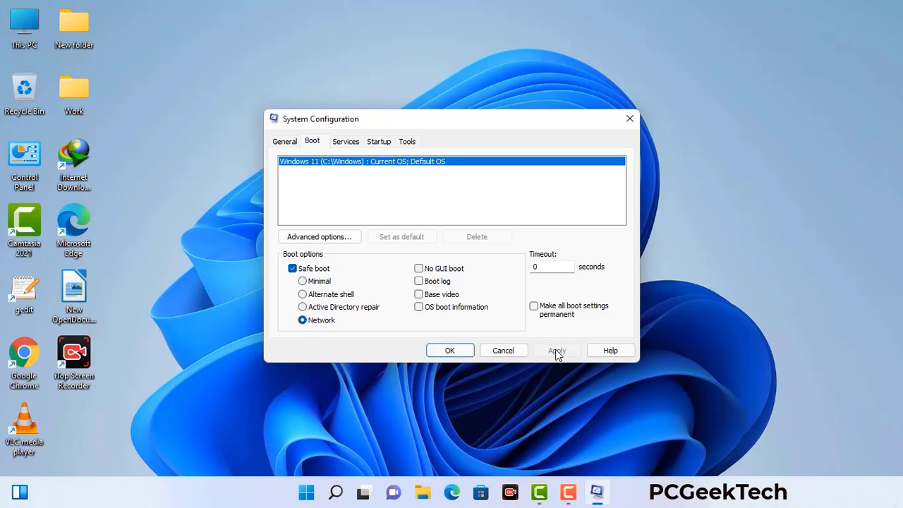
{"action": "left_click", "coordinate": [448, 350]}
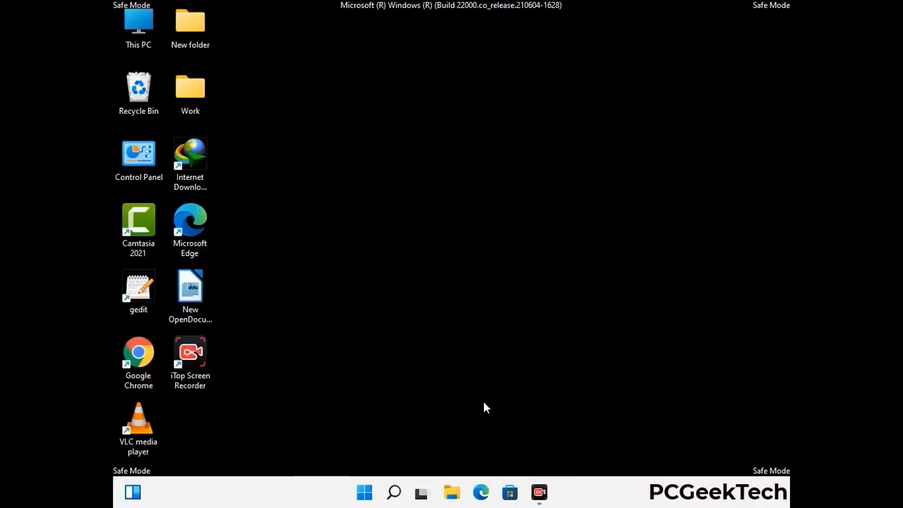
Step: Turn on 'Show hidden files, folders, and drives' in File Explorer Options, then close Control Panel
{"action": "double_click", "coordinate": [139, 169]}
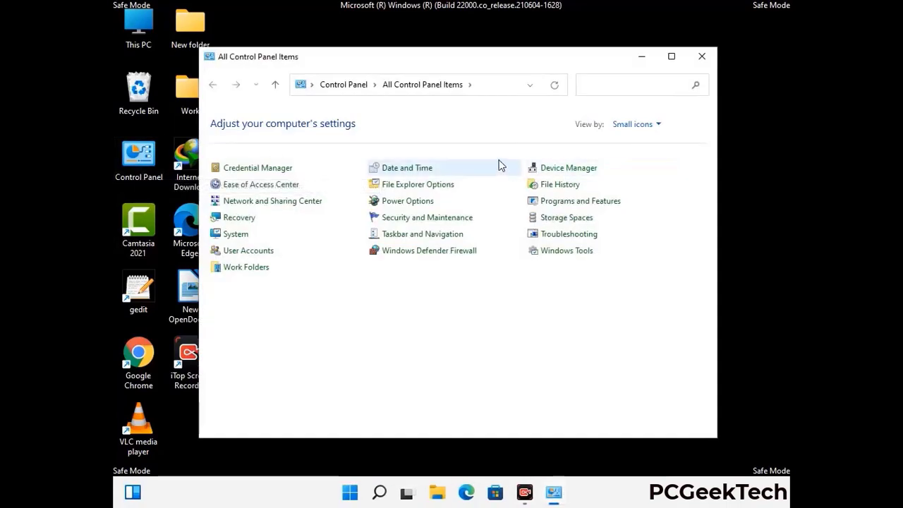
{"action": "left_click", "coordinate": [435, 189]}
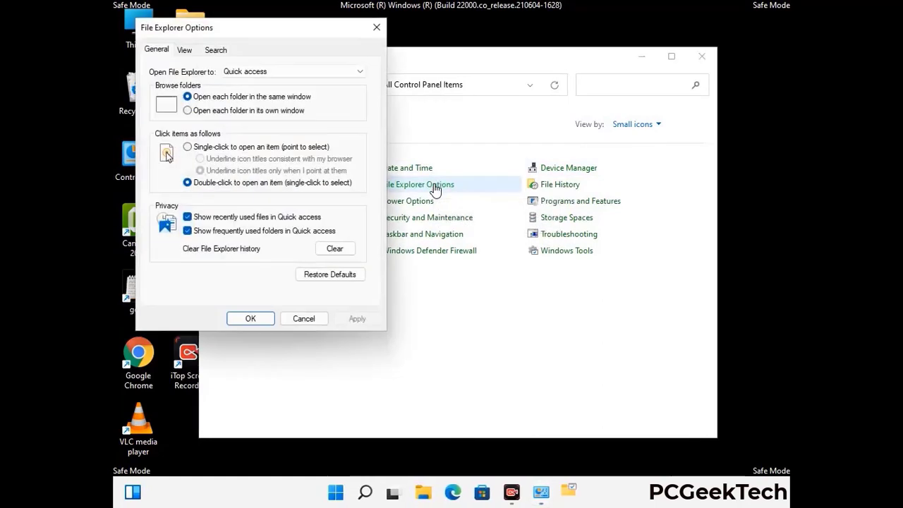
{"action": "left_click", "coordinate": [187, 50]}
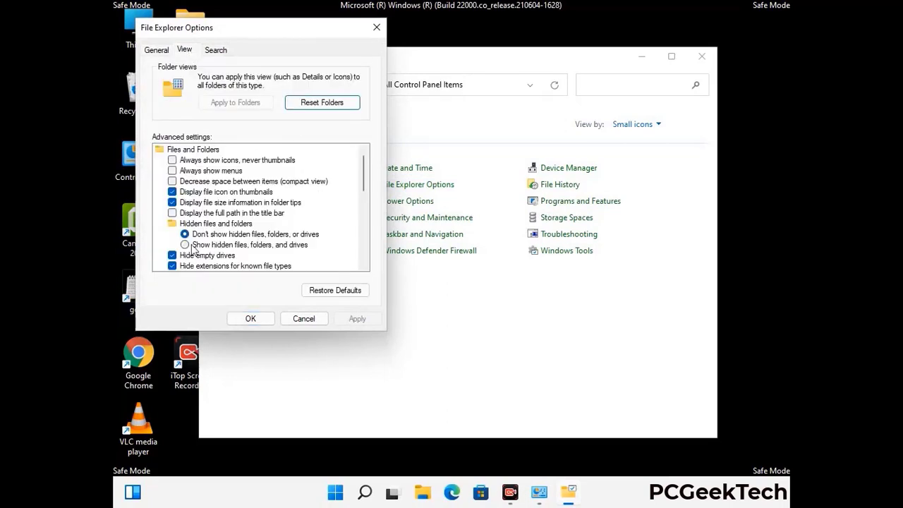
{"action": "left_click", "coordinate": [185, 245]}
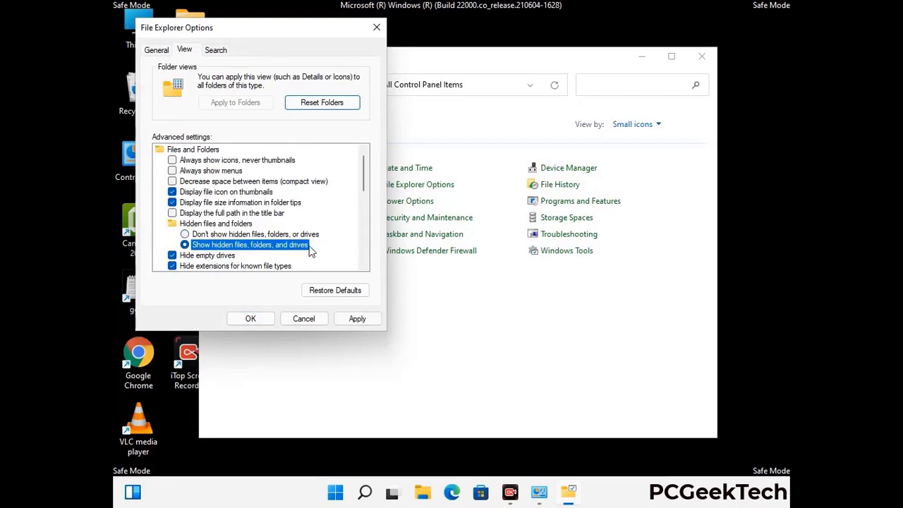
{"action": "left_click", "coordinate": [357, 319]}
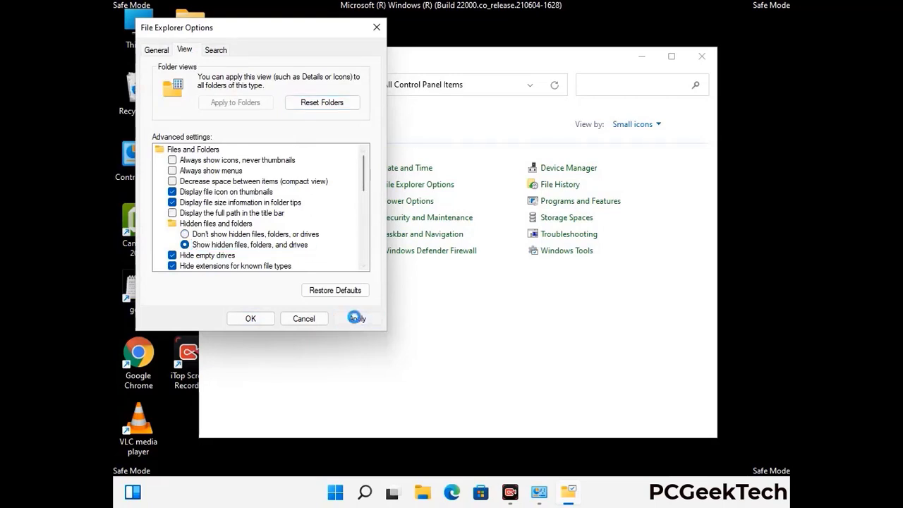
{"action": "left_click", "coordinate": [243, 318]}
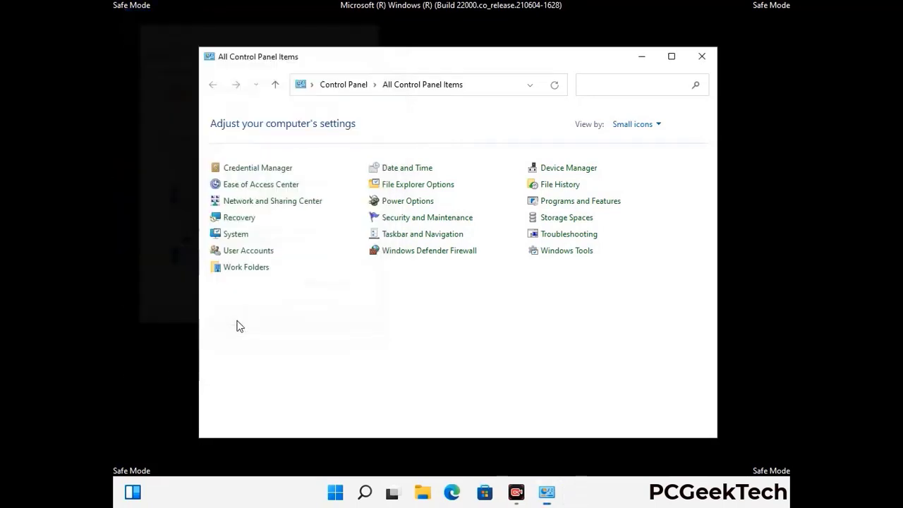
{"action": "left_click", "coordinate": [701, 57]}
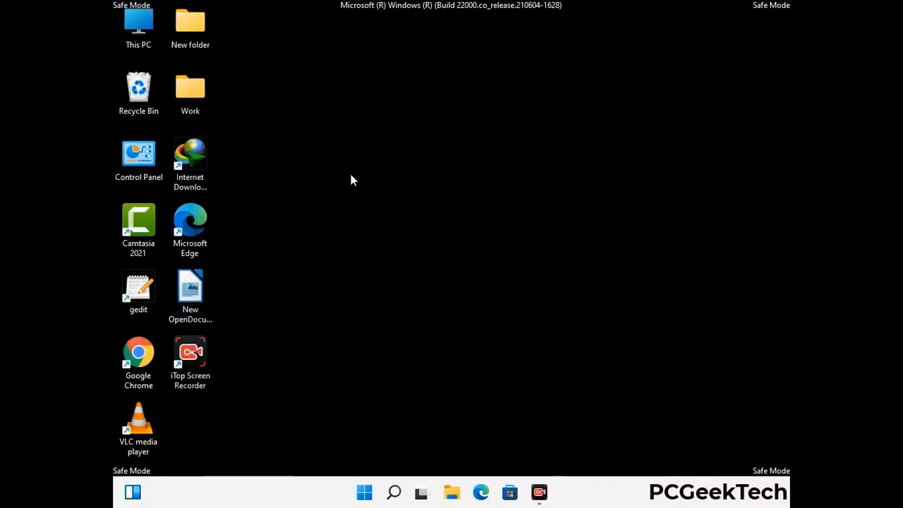
Step: Browse from This PC to C:\Windows\System32\drivers\etc and select the hosts file
{"action": "double_click", "coordinate": [134, 44]}
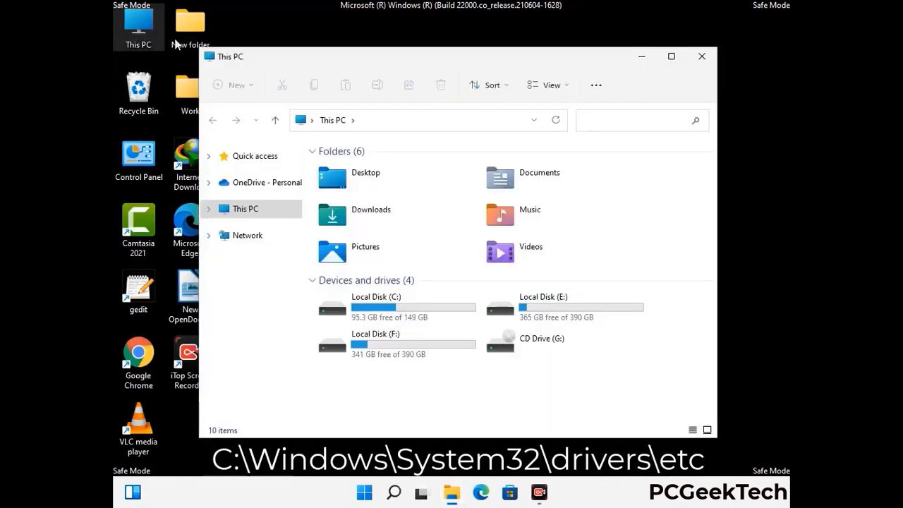
{"action": "double_click", "coordinate": [396, 309]}
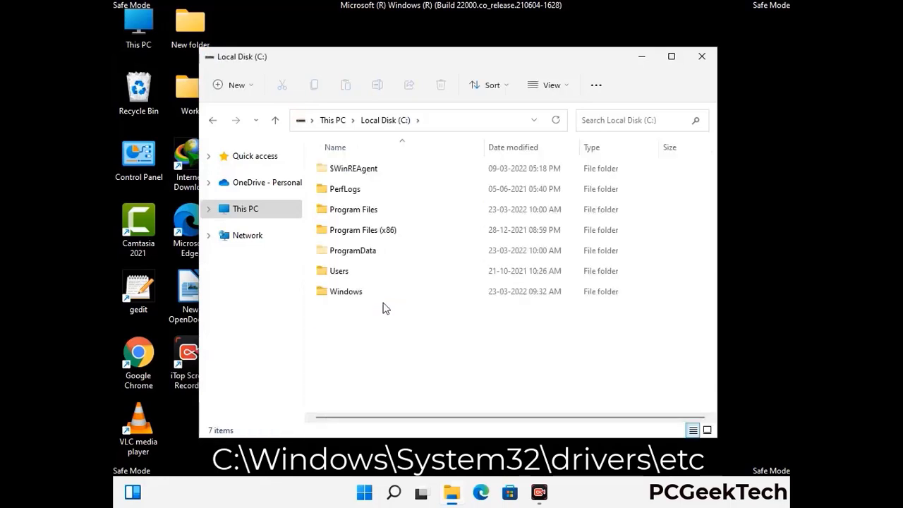
{"action": "left_click", "coordinate": [339, 297]}
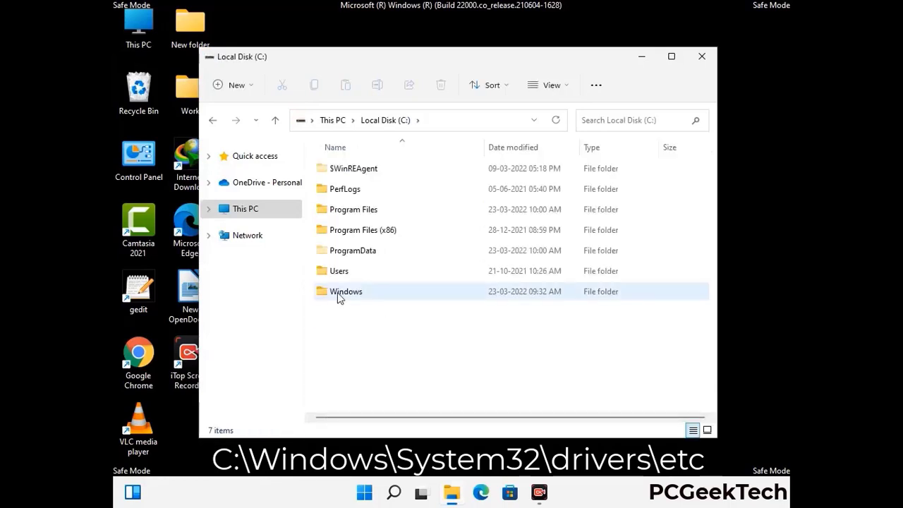
{"action": "double_click", "coordinate": [338, 297]}
{"action": "scroll", "coordinate": [452, 300], "scroll_direction": "down", "scroll_amount": 6}
{"action": "scroll", "coordinate": [446, 304], "scroll_direction": "down", "scroll_amount": 12}
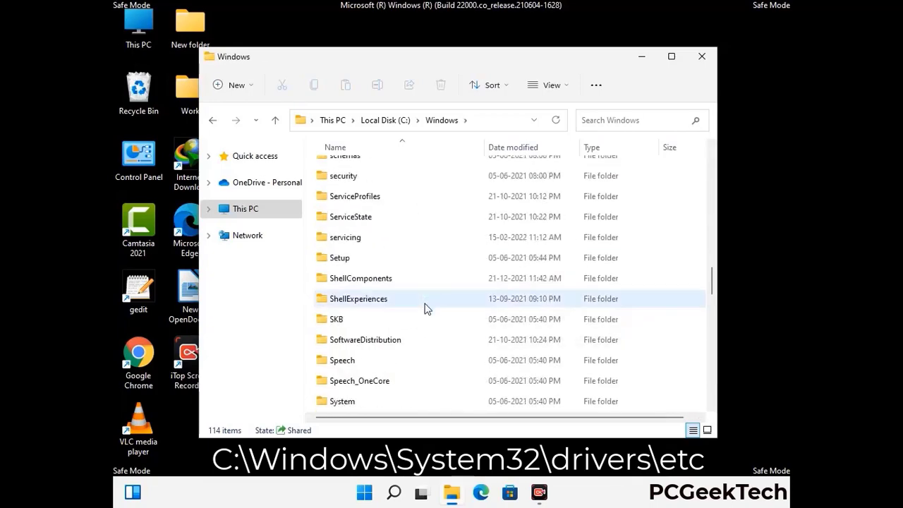
{"action": "scroll", "coordinate": [427, 309], "scroll_direction": "down", "scroll_amount": 3}
{"action": "double_click", "coordinate": [344, 299]}
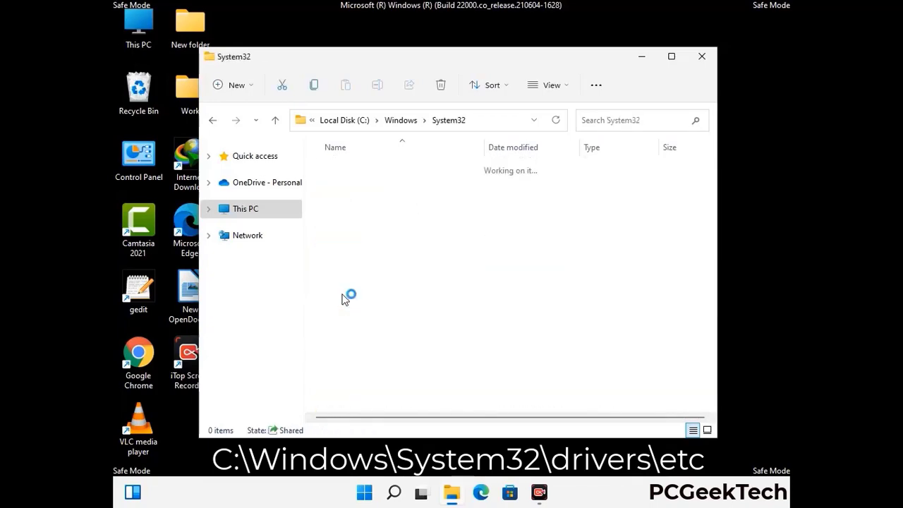
{"action": "scroll", "coordinate": [388, 307], "scroll_direction": "down", "scroll_amount": 5}
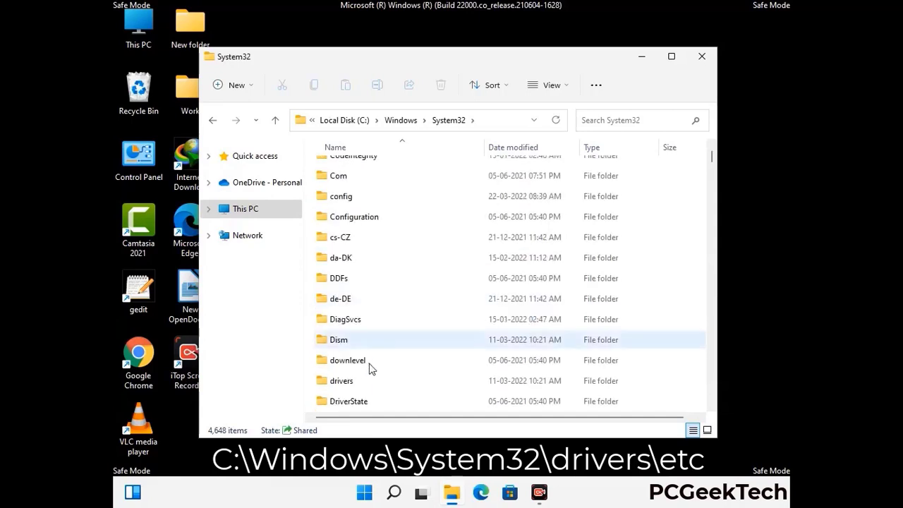
{"action": "double_click", "coordinate": [350, 384]}
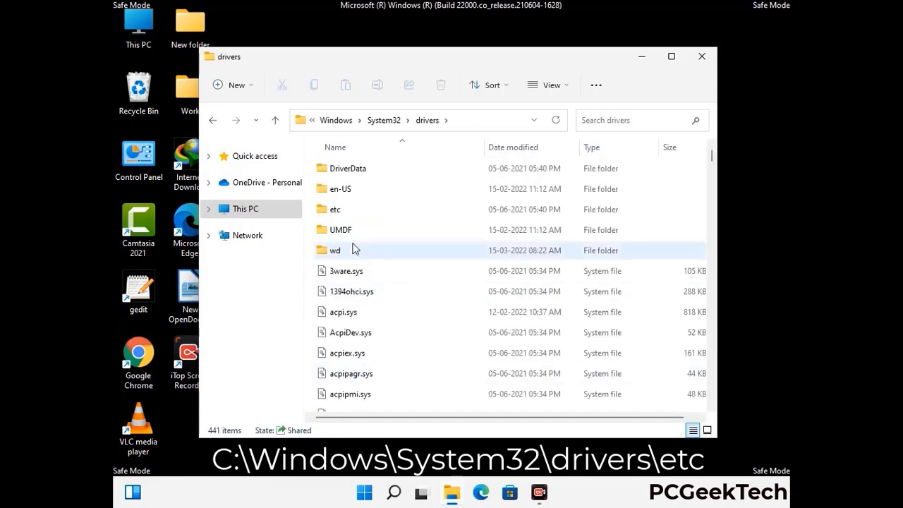
{"action": "double_click", "coordinate": [337, 209]}
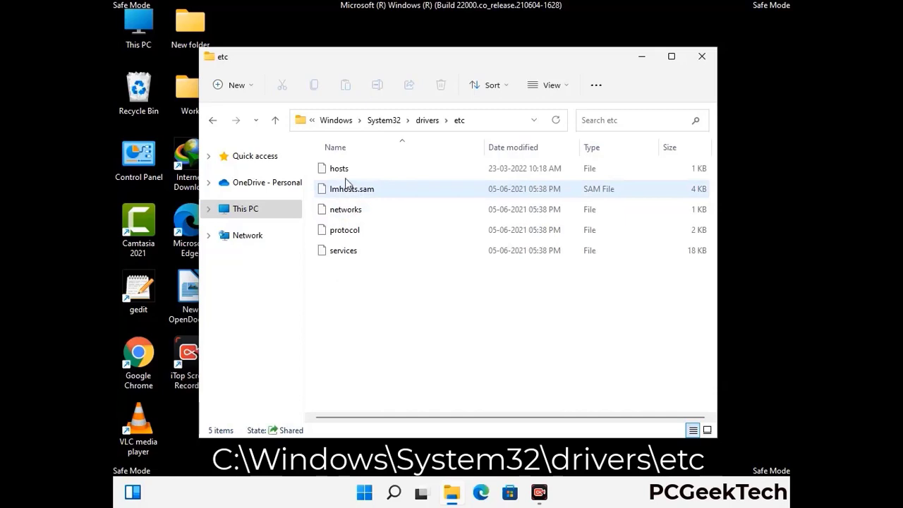
{"action": "left_click", "coordinate": [345, 173]}
Step: Open the hosts file in Notepad
{"action": "double_click", "coordinate": [346, 174]}
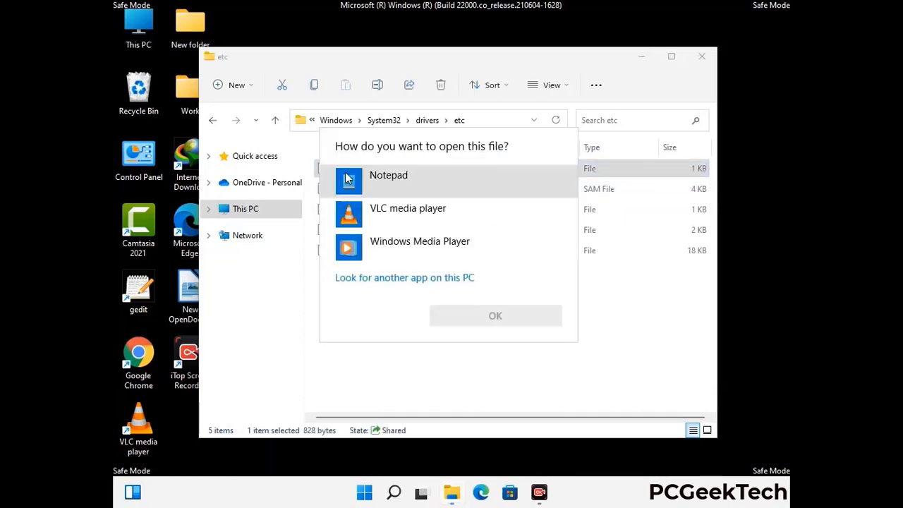
{"action": "left_click", "coordinate": [407, 182]}
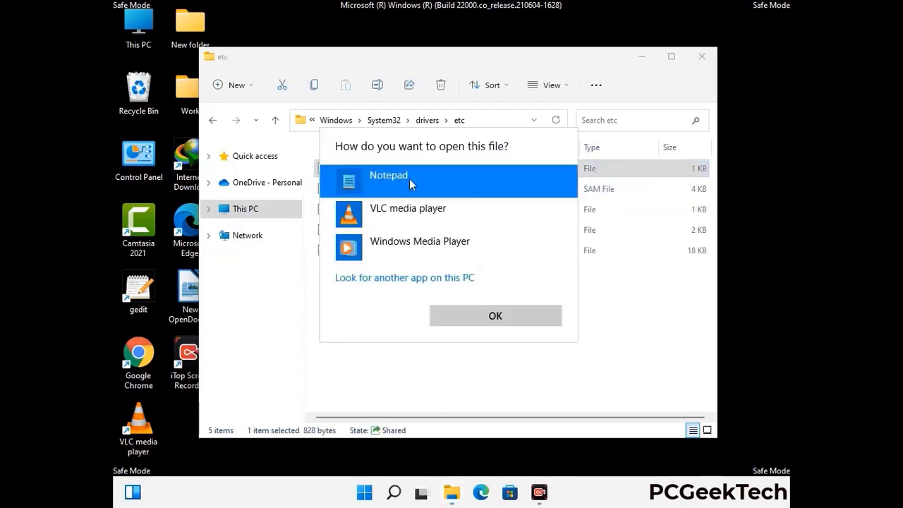
{"action": "left_click", "coordinate": [496, 317]}
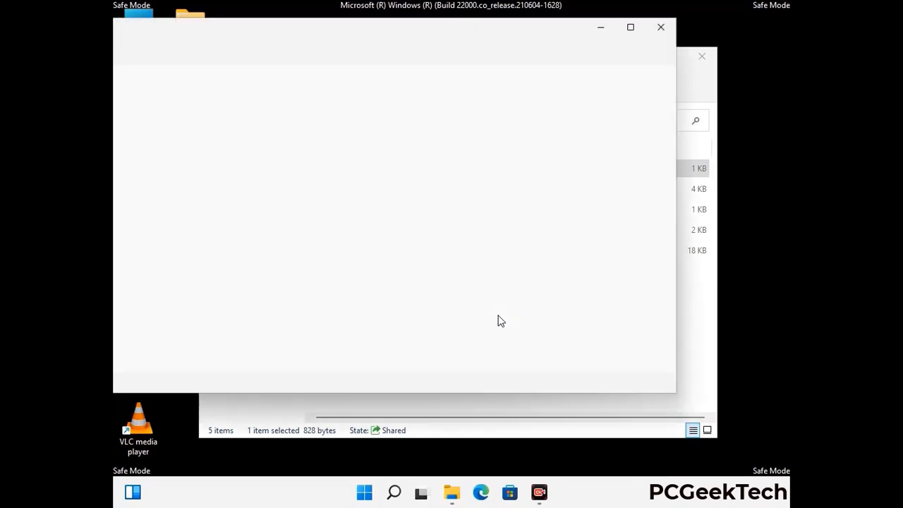
{"action": "left_click_drag", "start_coordinate": [341, 42], "coordinate": [494, 41]}
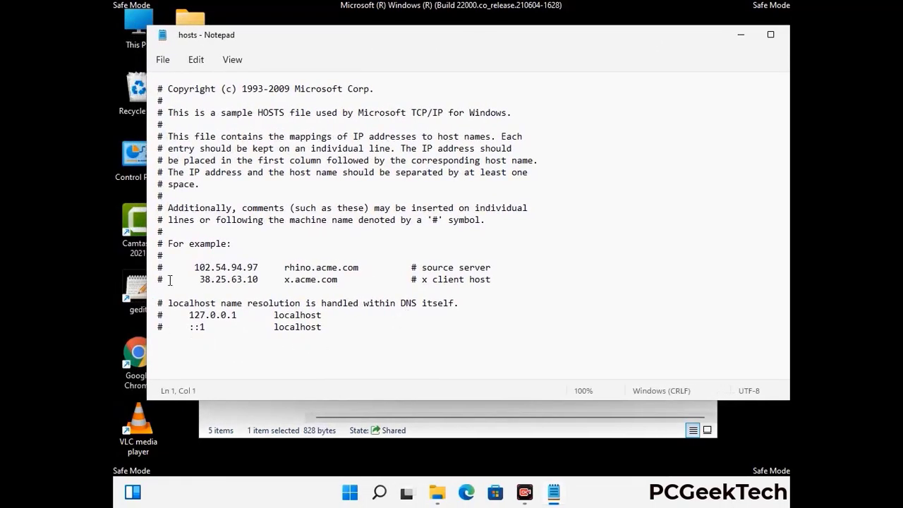
Step: Add a new line at the end of hosts and save the file
{"action": "left_click", "coordinate": [338, 331]}
{"action": "key", "text": "Return"}
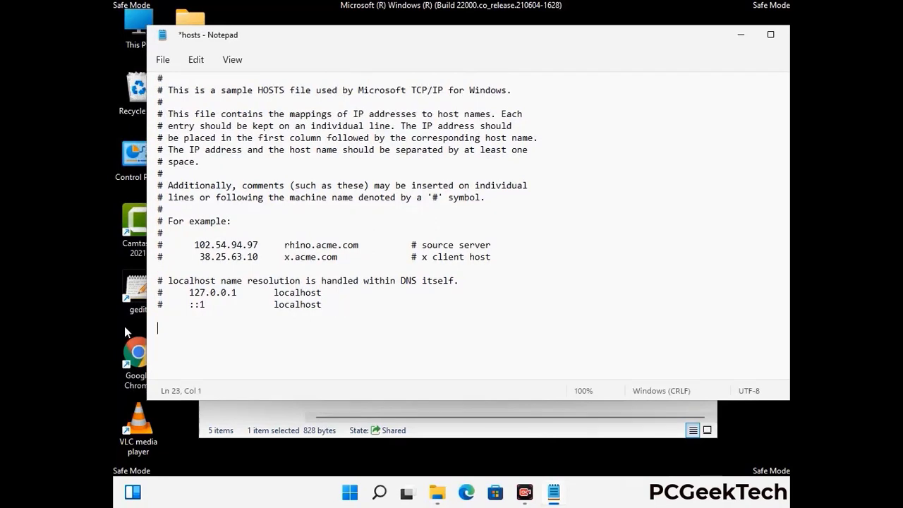
{"action": "left_click", "coordinate": [162, 61]}
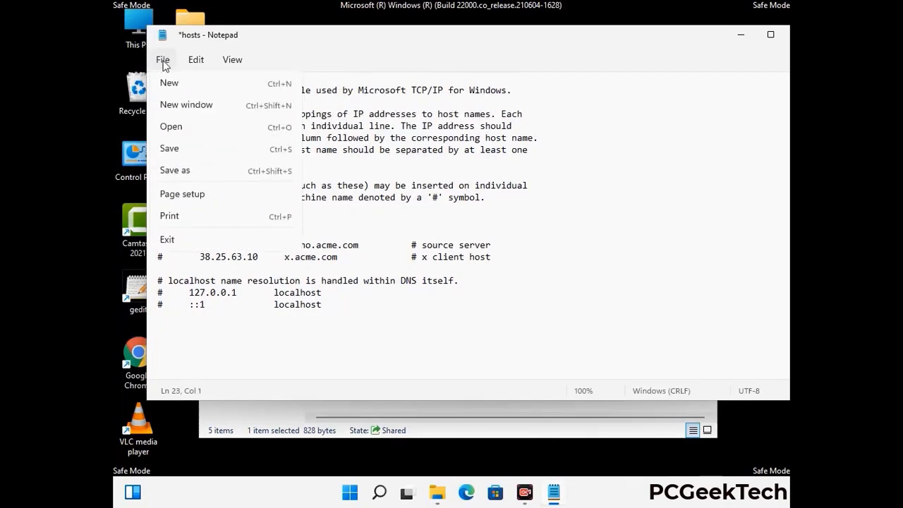
{"action": "left_click", "coordinate": [169, 150]}
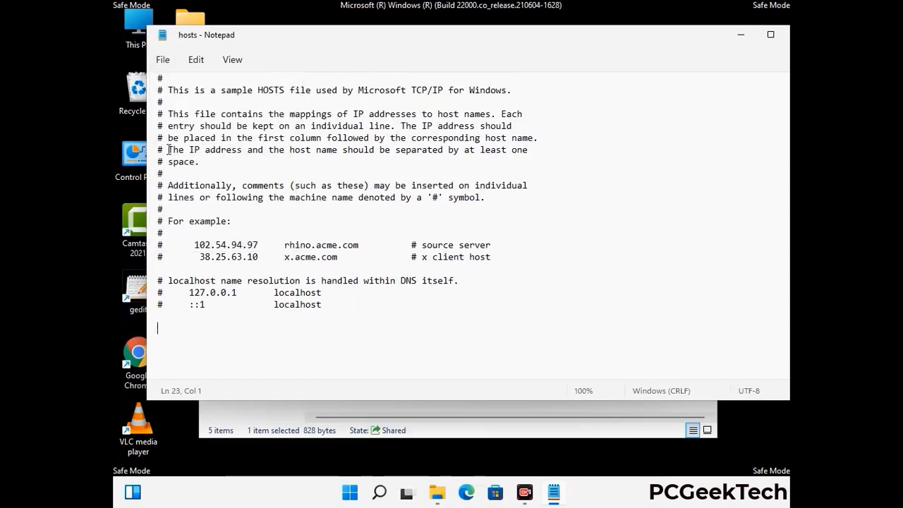
Step: Close Notepad and the etc folder window
{"action": "left_click_drag", "start_coordinate": [681, 43], "coordinate": [581, 46]}
{"action": "left_click", "coordinate": [696, 39]}
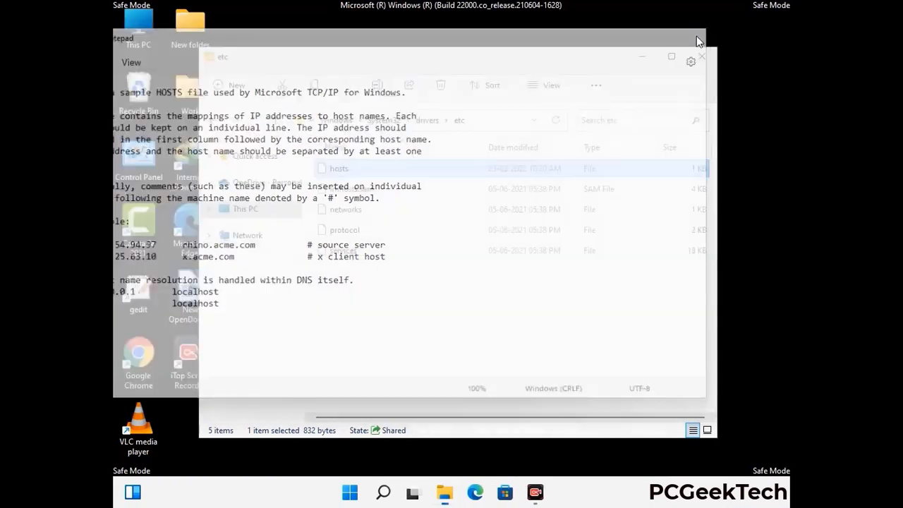
{"action": "left_click", "coordinate": [703, 54]}
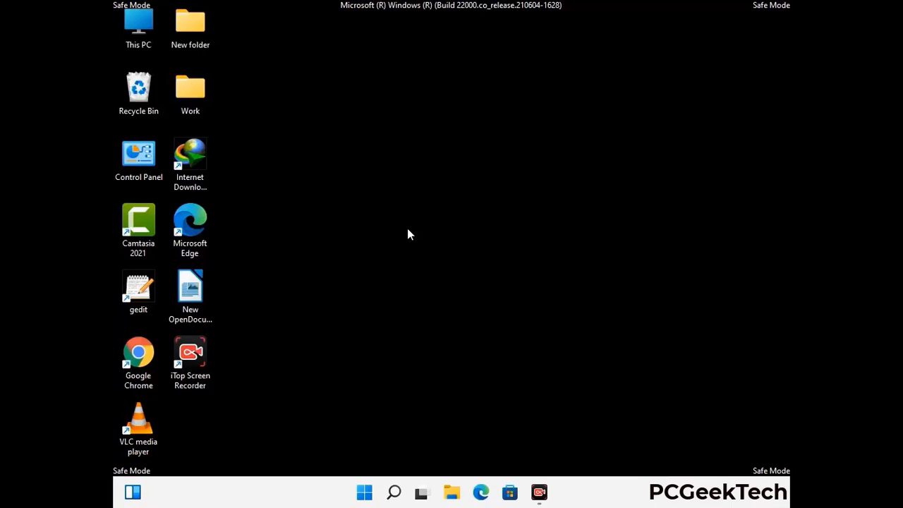
Step: Open the Roaming app-data folder by running %appdata% from Run
{"action": "key", "text": "super+r"}
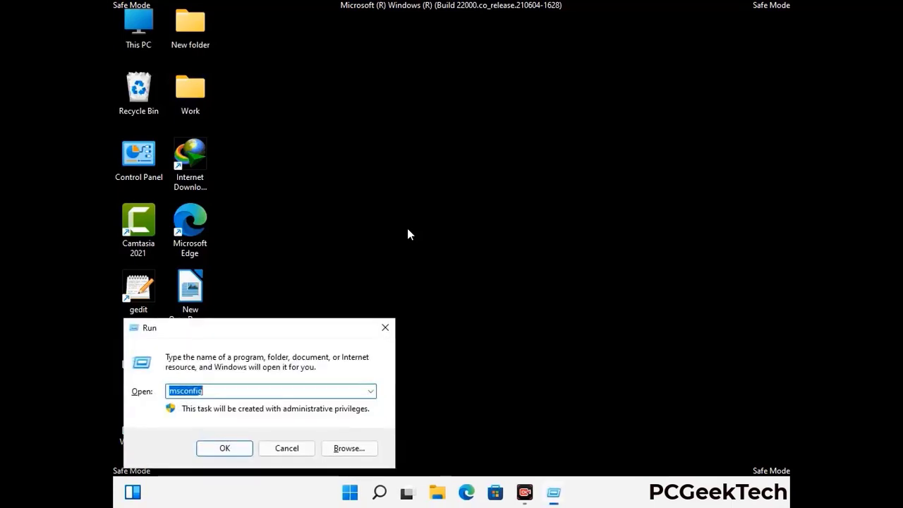
{"action": "left_click_drag", "start_coordinate": [258, 322], "coordinate": [418, 139]}
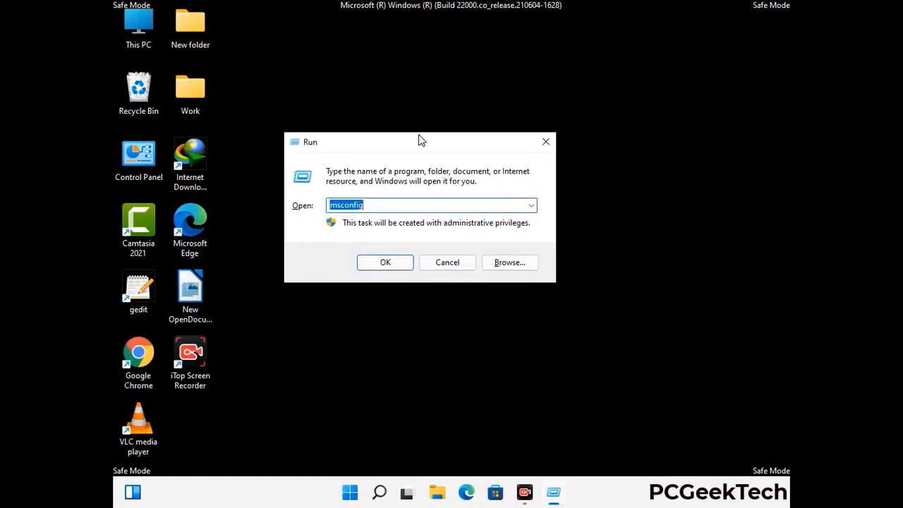
{"action": "type", "text": "%"}
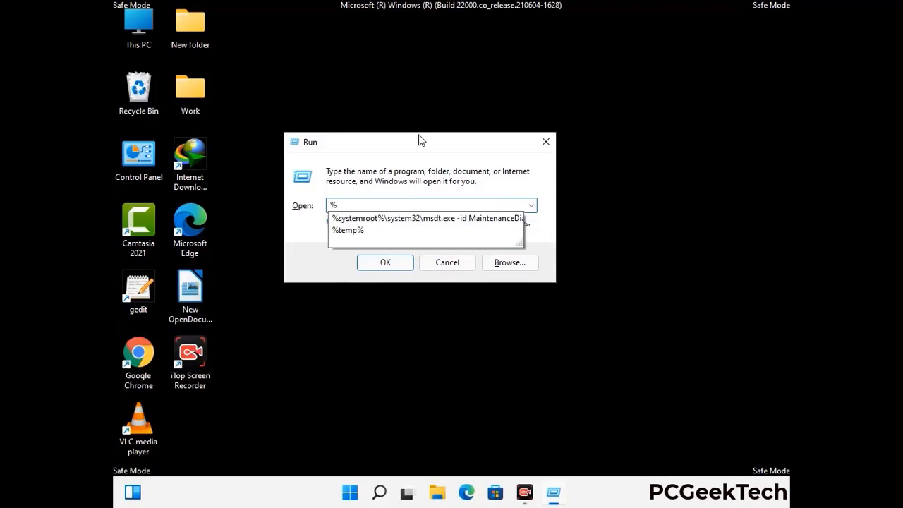
{"action": "type", "text": "appdata%"}
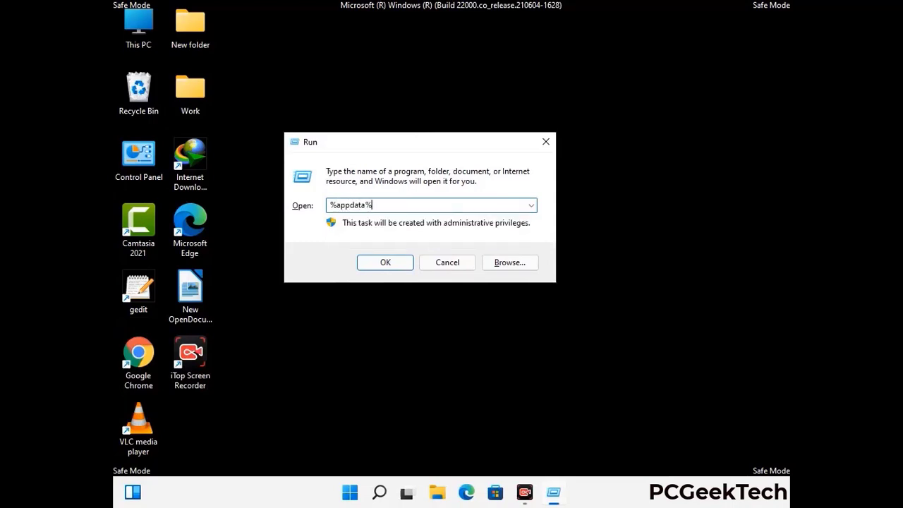
{"action": "key", "text": "Return"}
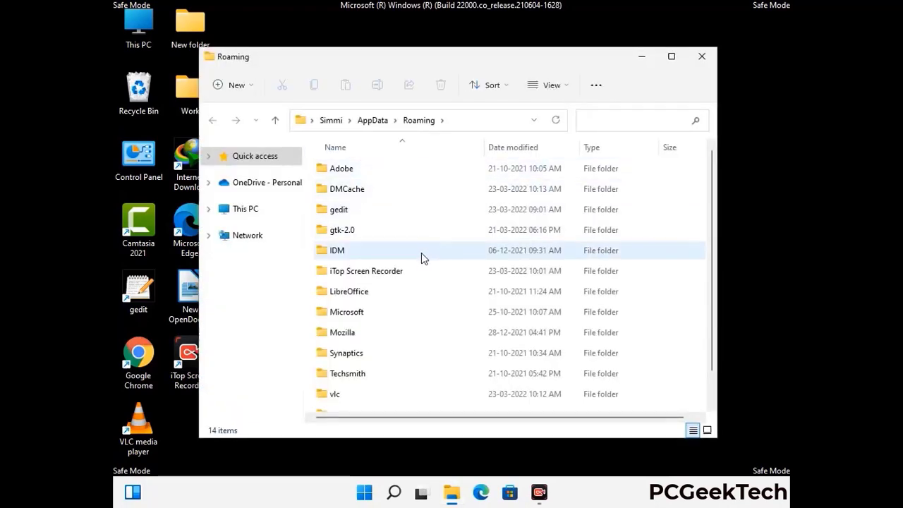
Step: Delete the Zoom folder from AppData\Roaming and close the window
{"action": "scroll", "coordinate": [426, 254], "scroll_direction": "down", "scroll_amount": 1}
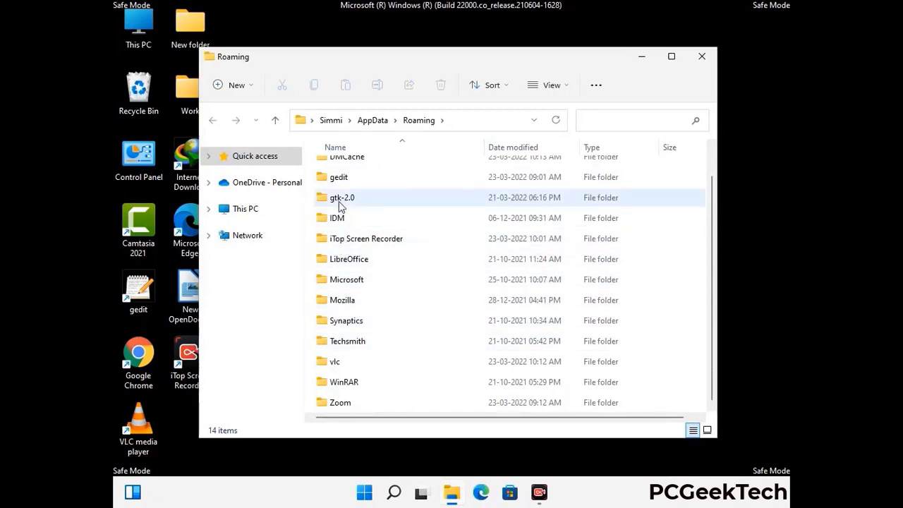
{"action": "scroll", "coordinate": [335, 222], "scroll_direction": "up", "scroll_amount": 1}
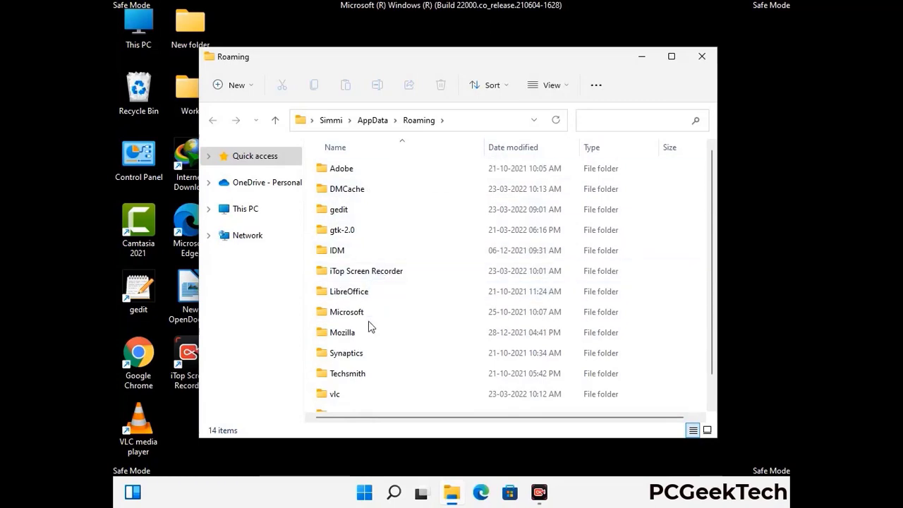
{"action": "scroll", "coordinate": [363, 360], "scroll_direction": "down", "scroll_amount": 1}
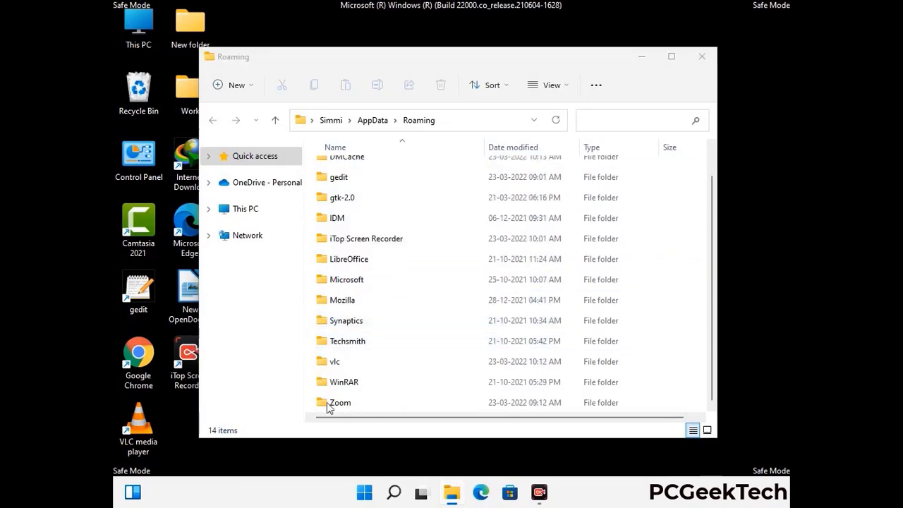
{"action": "left_click", "coordinate": [505, 399]}
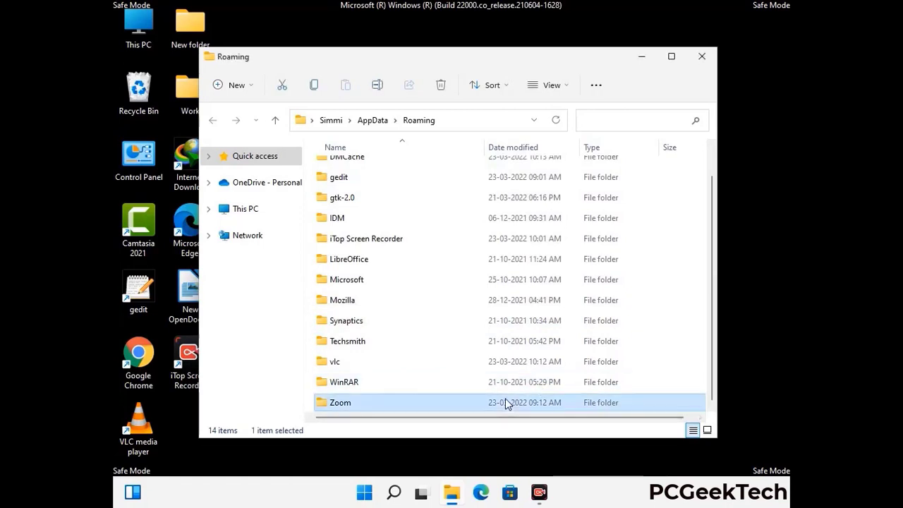
{"action": "left_click", "coordinate": [446, 89]}
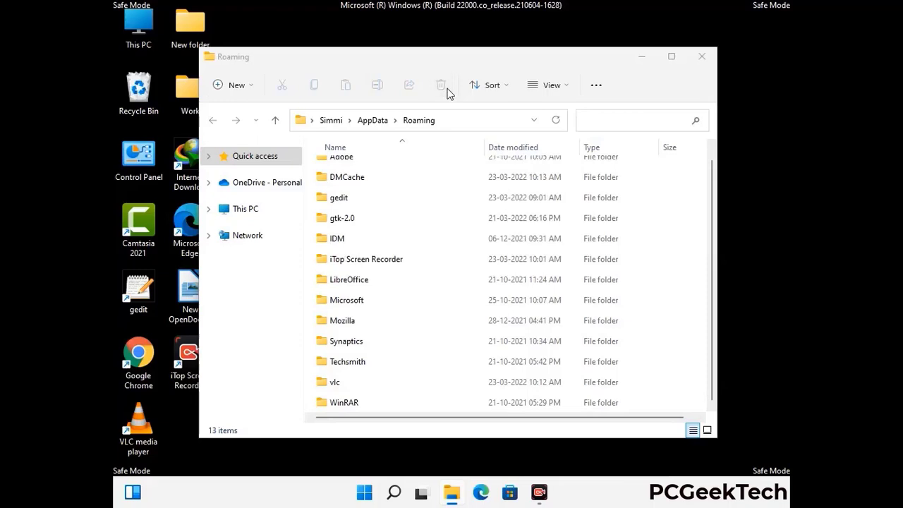
{"action": "left_click", "coordinate": [700, 58]}
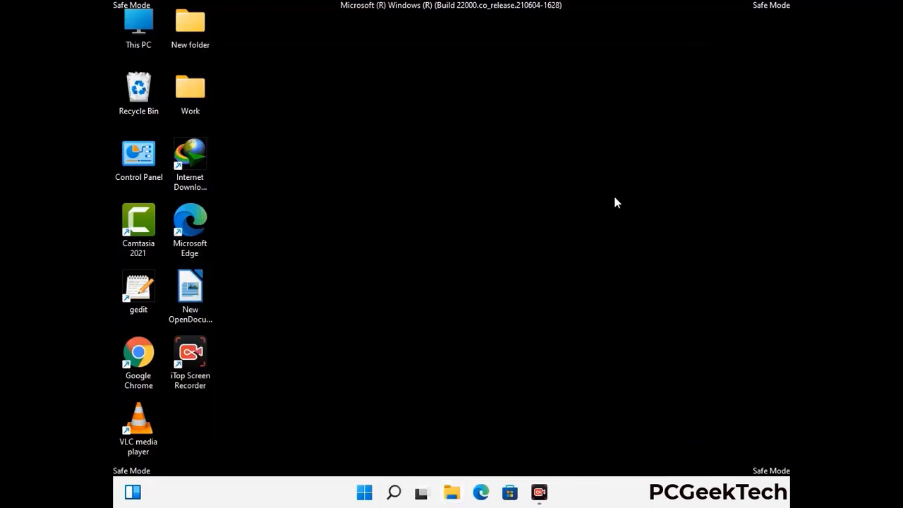
Step: Run %LocalAppData% from the Run dialog to open AppData\Local
{"action": "key", "text": "super+r"}
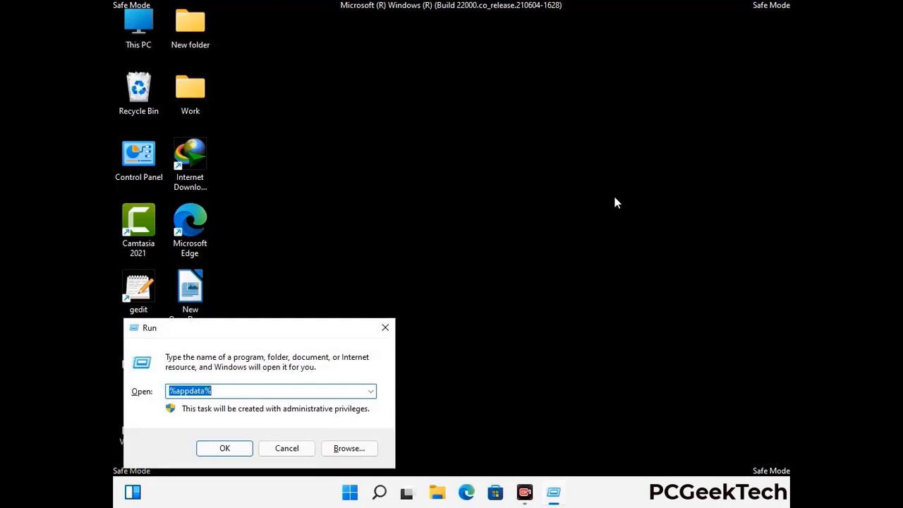
{"action": "left_click_drag", "start_coordinate": [283, 336], "coordinate": [473, 178]}
{"action": "type", "text": "%Local"}
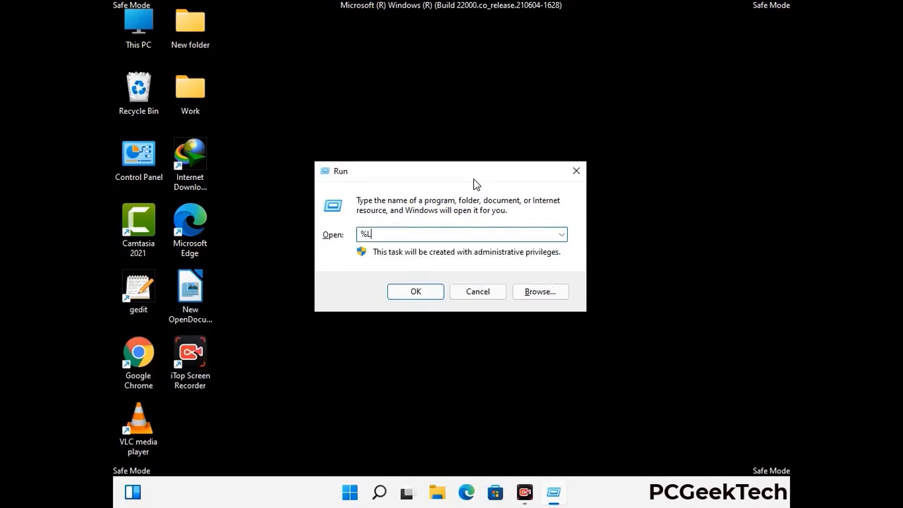
{"action": "type", "text": "App"}
{"action": "key", "text": "Return"}
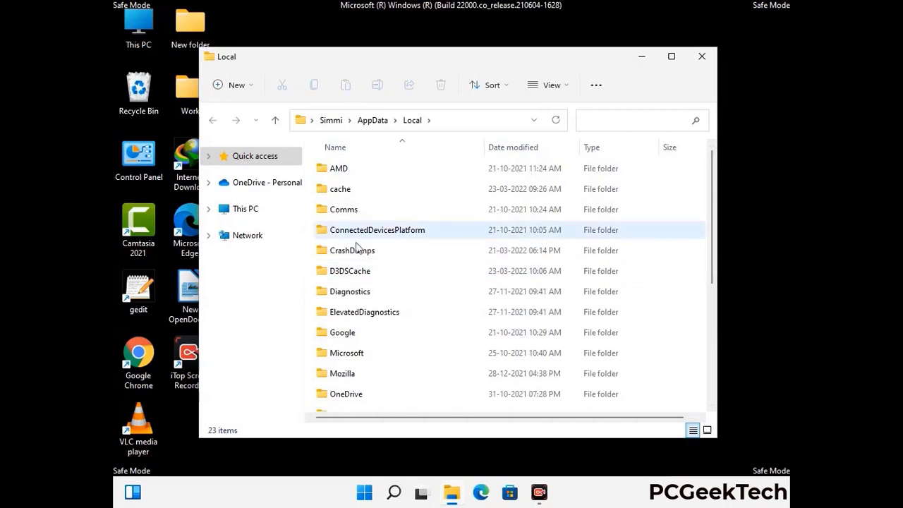
Step: Delete the Mozilla folder from AppData\Local, leaving 22 items, and close the window
{"action": "scroll", "coordinate": [376, 316], "scroll_direction": "down", "scroll_amount": 1}
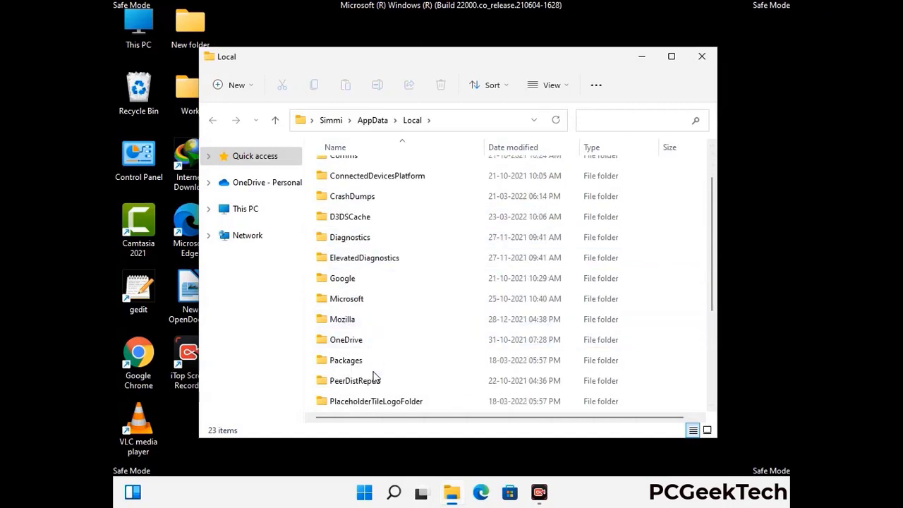
{"action": "left_click", "coordinate": [352, 324]}
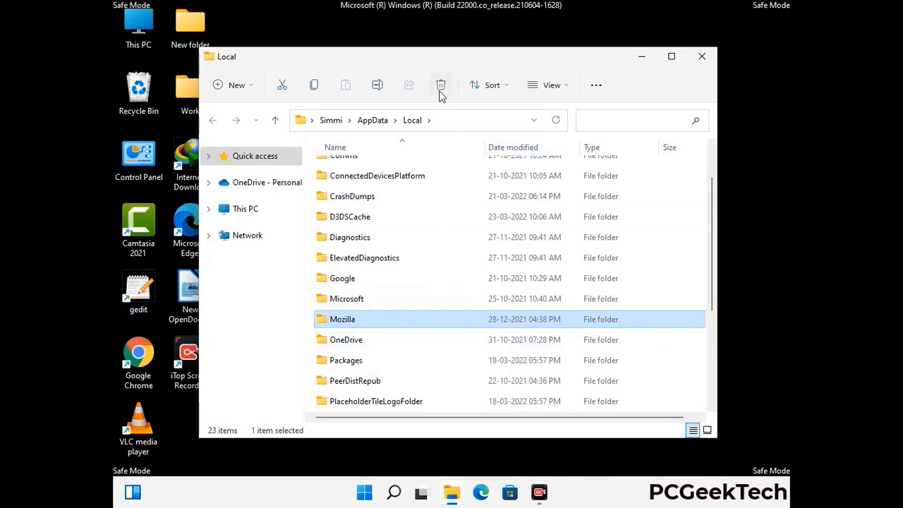
{"action": "left_click", "coordinate": [439, 91]}
{"action": "left_click", "coordinate": [440, 91]}
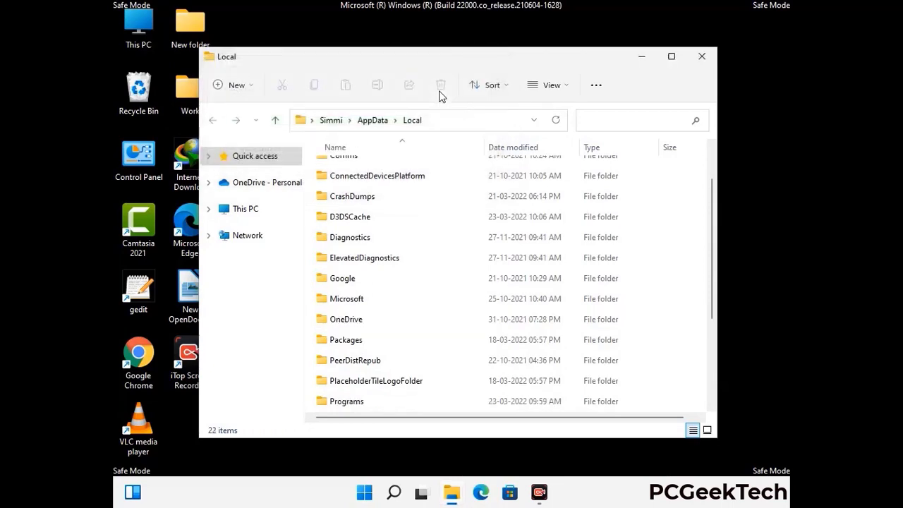
{"action": "left_click", "coordinate": [703, 63]}
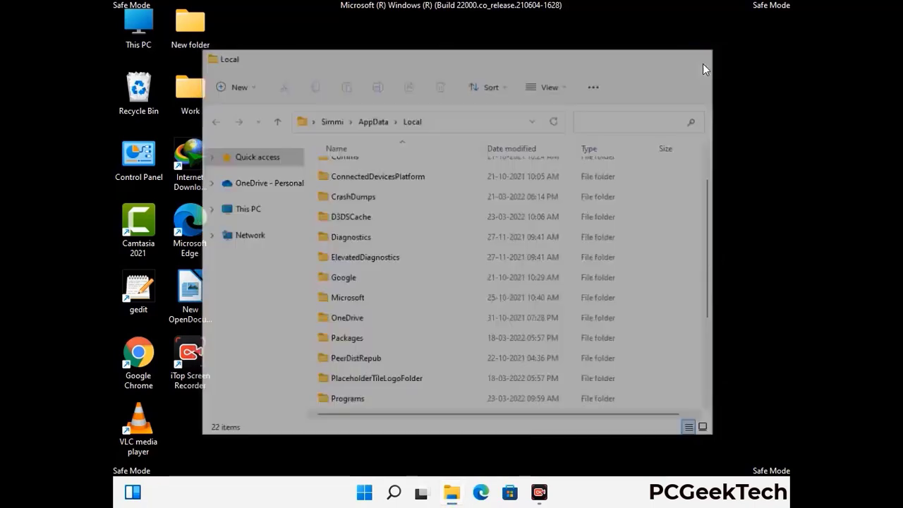
Step: Run %ProgramData% from the Run dialog to open the ProgramData folder
{"action": "key", "text": "super+r"}
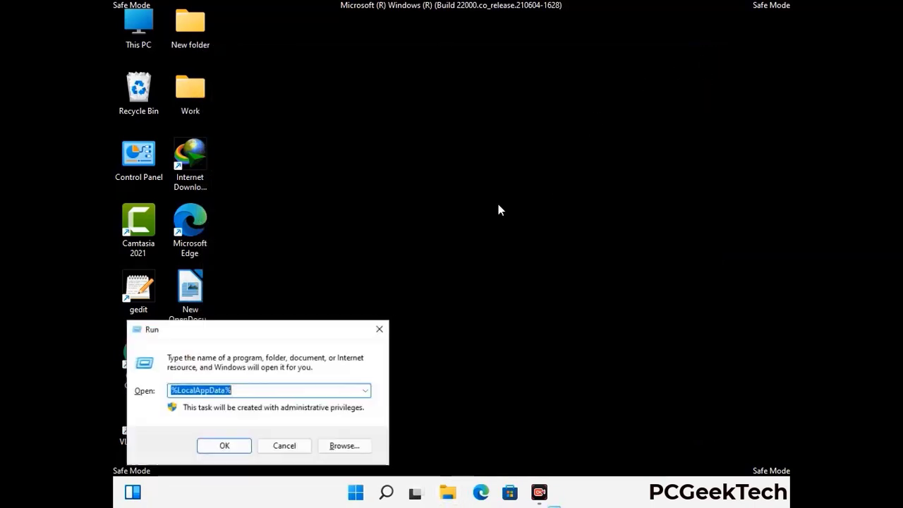
{"action": "left_click_drag", "start_coordinate": [230, 338], "coordinate": [414, 190]}
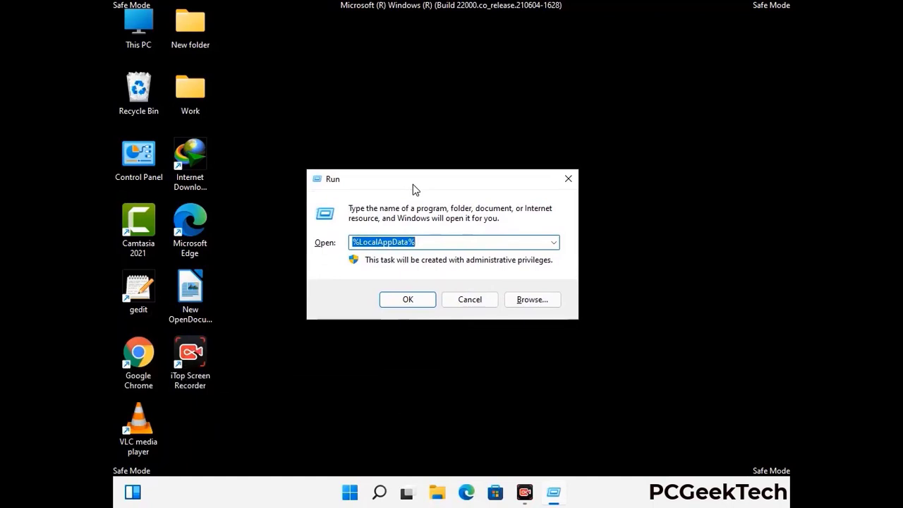
{"action": "type", "text": "%"}
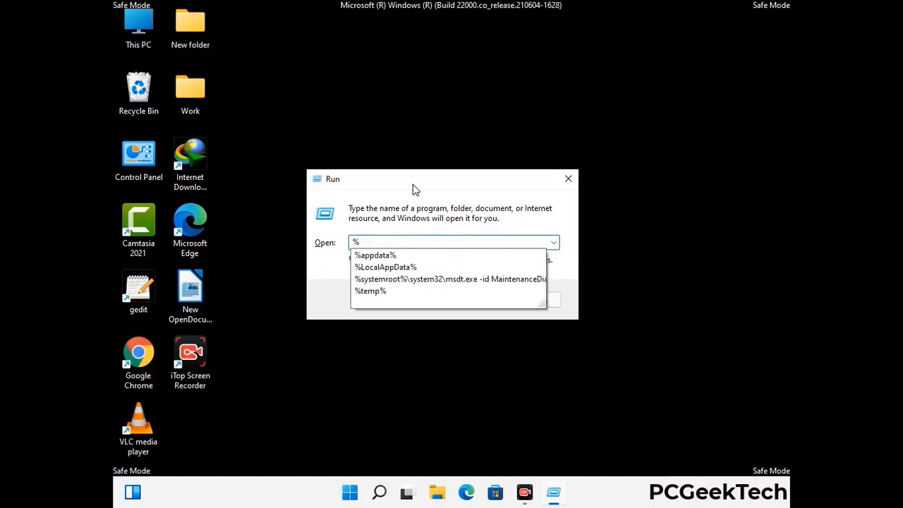
{"action": "type", "text": "ProgramData%"}
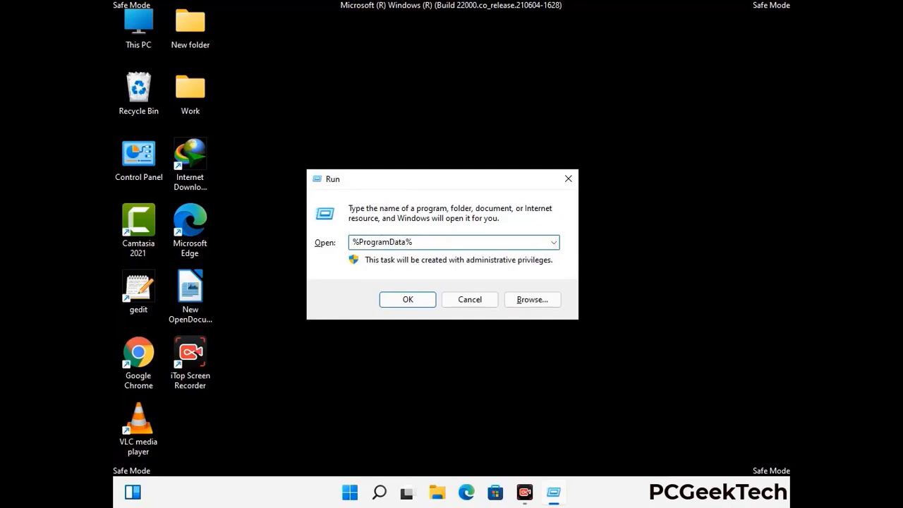
{"action": "key", "text": "Return"}
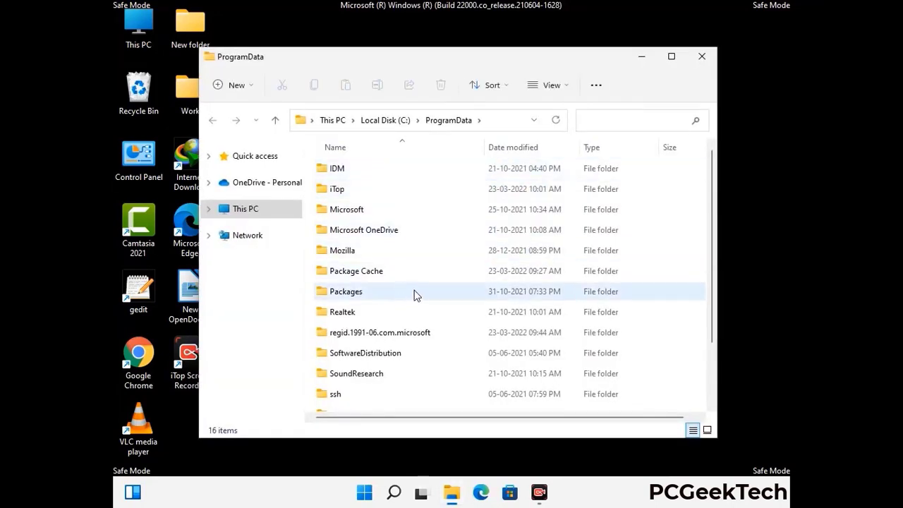
Step: Delete the Mozilla folder from ProgramData, leaving 15 items, and close the window
{"action": "scroll", "coordinate": [415, 299], "scroll_direction": "down", "scroll_amount": 1}
{"action": "scroll", "coordinate": [413, 310], "scroll_direction": "down", "scroll_amount": 1}
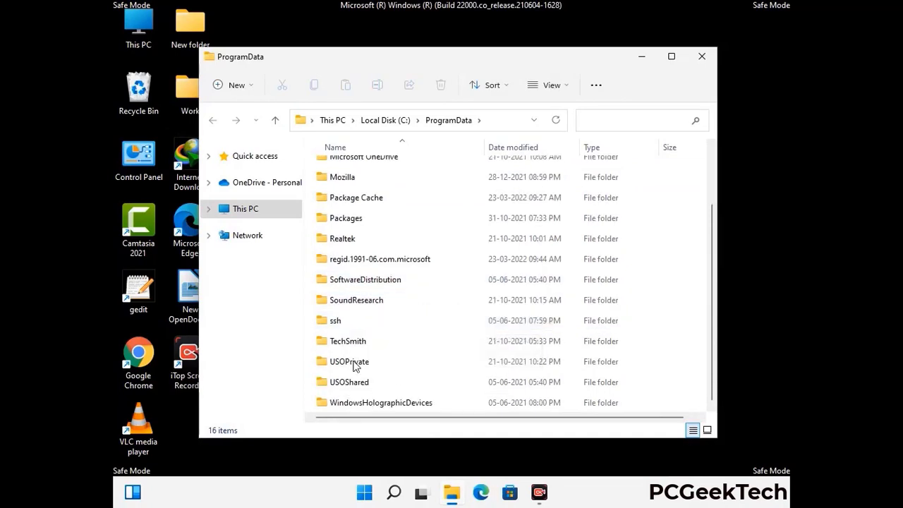
{"action": "left_click", "coordinate": [353, 177]}
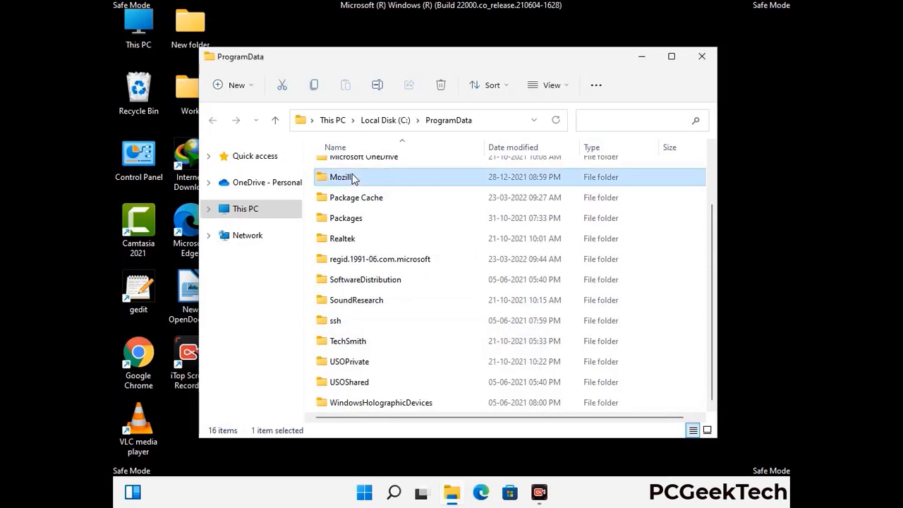
{"action": "left_click", "coordinate": [442, 86]}
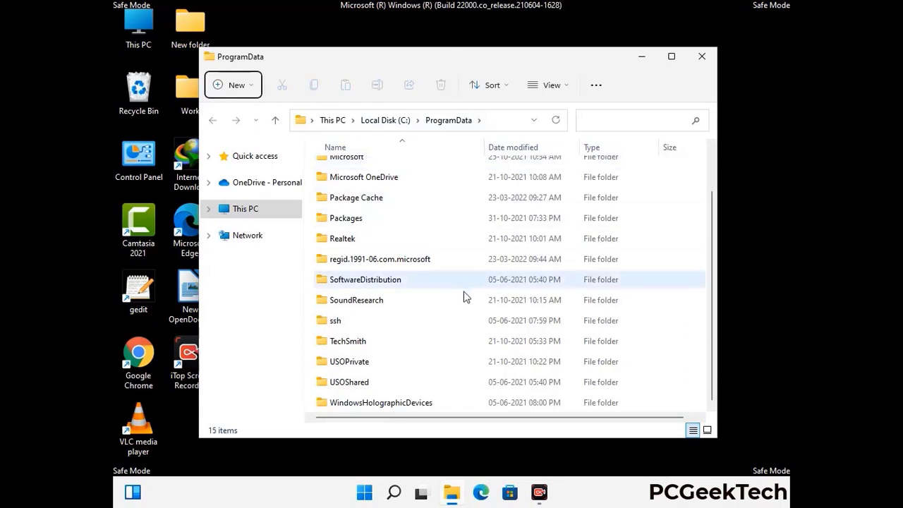
{"action": "scroll", "coordinate": [464, 297], "scroll_direction": "up", "scroll_amount": 1}
{"action": "left_click", "coordinate": [708, 58]}
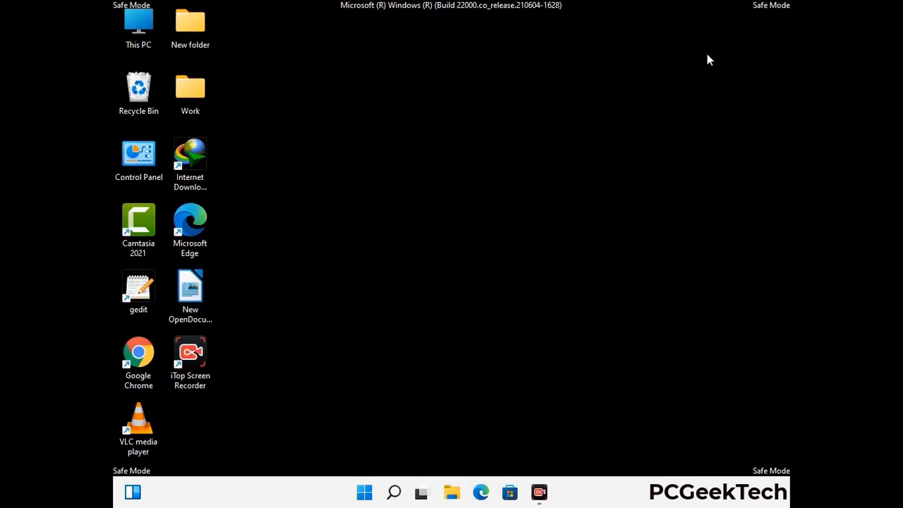
Step: Open the C:\Windows folder in File Explorer by running %WinDir% from the Run box
{"action": "key", "text": "super+r"}
{"action": "left_click_drag", "start_coordinate": [294, 326], "coordinate": [469, 178]}
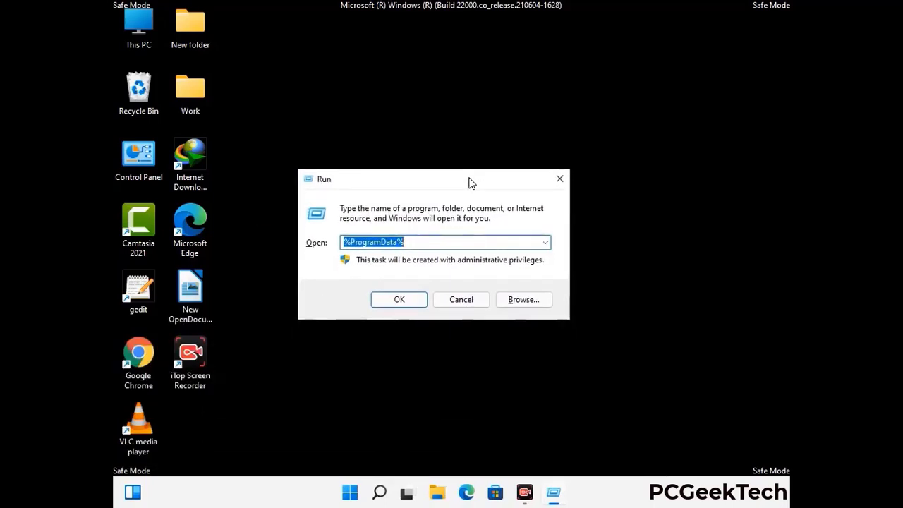
{"action": "type", "text": "%Wi"}
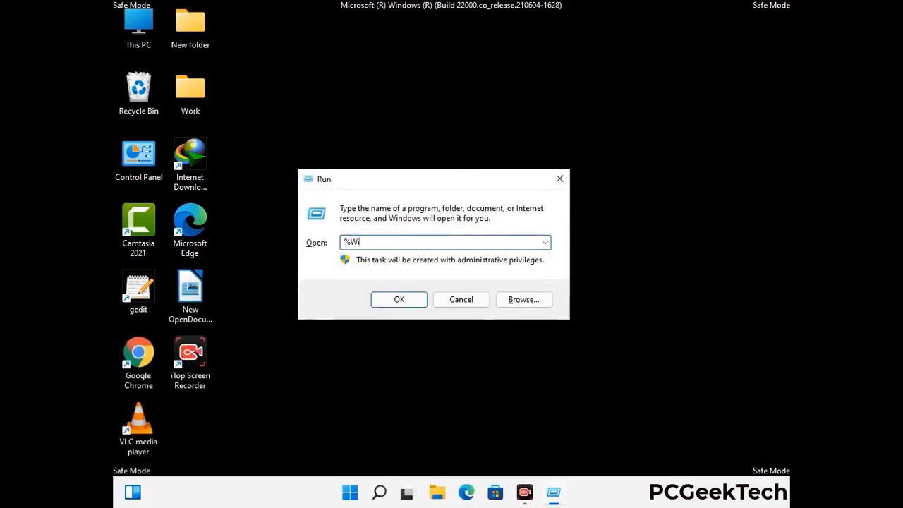
{"action": "type", "text": "nDir%"}
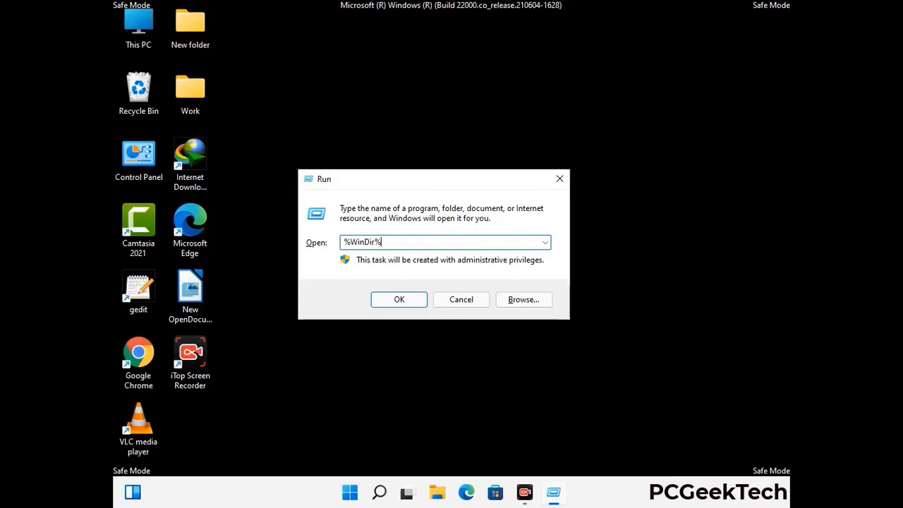
{"action": "key", "text": "Return"}
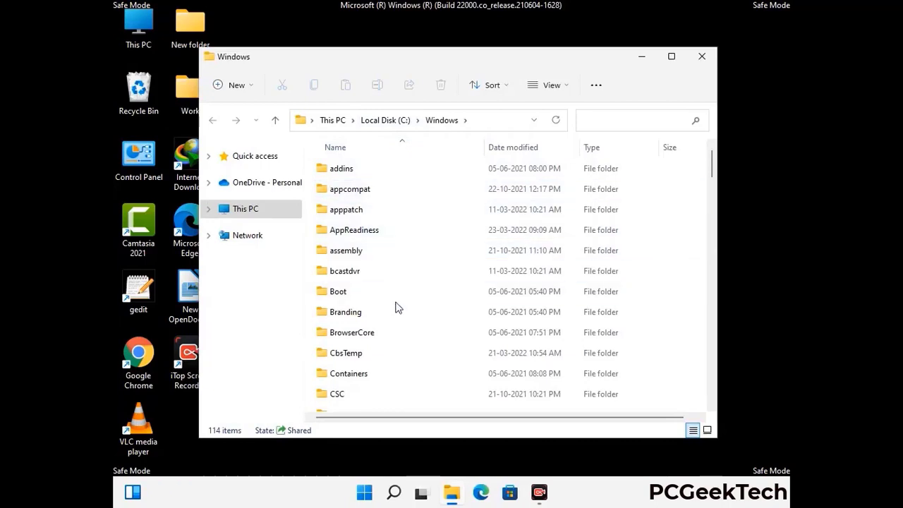
Step: Scroll through the 114 items in C:\Windows and close the folder window
{"action": "scroll", "coordinate": [397, 308], "scroll_direction": "down", "scroll_amount": 1}
{"action": "scroll", "coordinate": [397, 313], "scroll_direction": "down", "scroll_amount": 2}
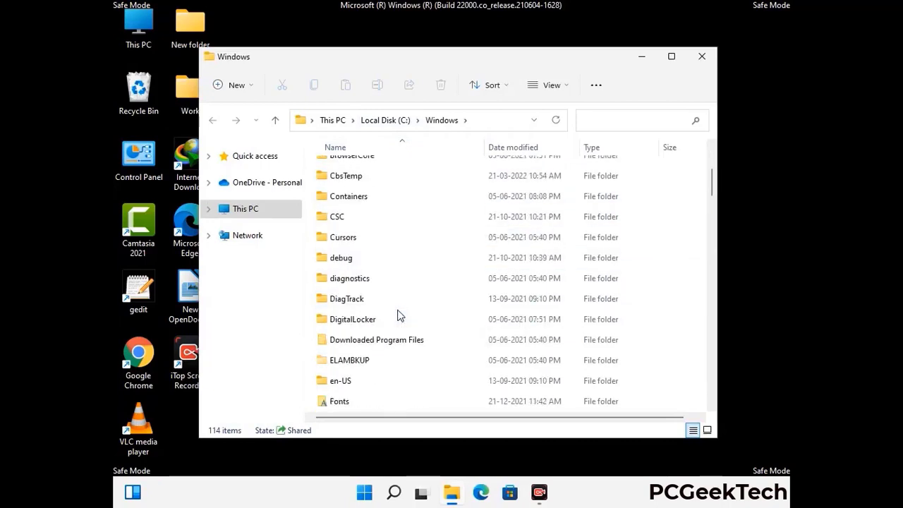
{"action": "scroll", "coordinate": [398, 316], "scroll_direction": "down", "scroll_amount": 1}
{"action": "scroll", "coordinate": [397, 317], "scroll_direction": "down", "scroll_amount": 5}
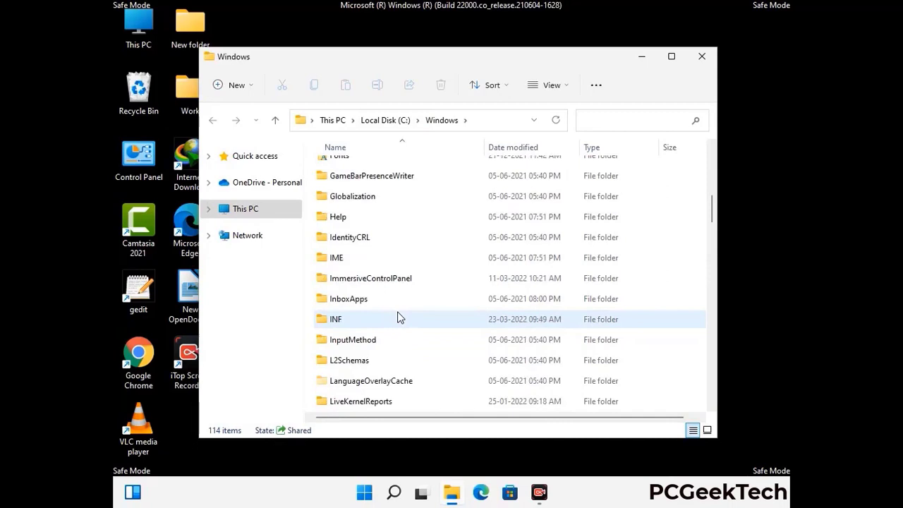
{"action": "scroll", "coordinate": [397, 317], "scroll_direction": "down", "scroll_amount": 4}
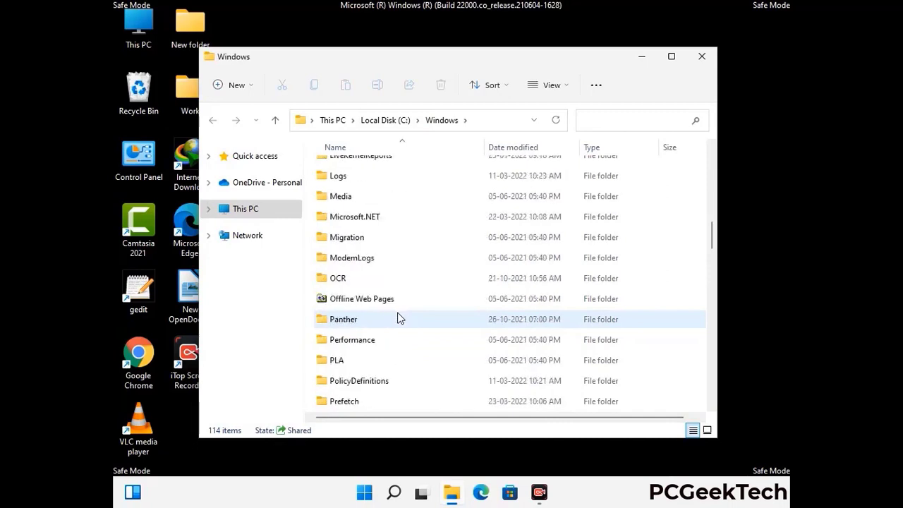
{"action": "scroll", "coordinate": [397, 317], "scroll_direction": "down", "scroll_amount": 6}
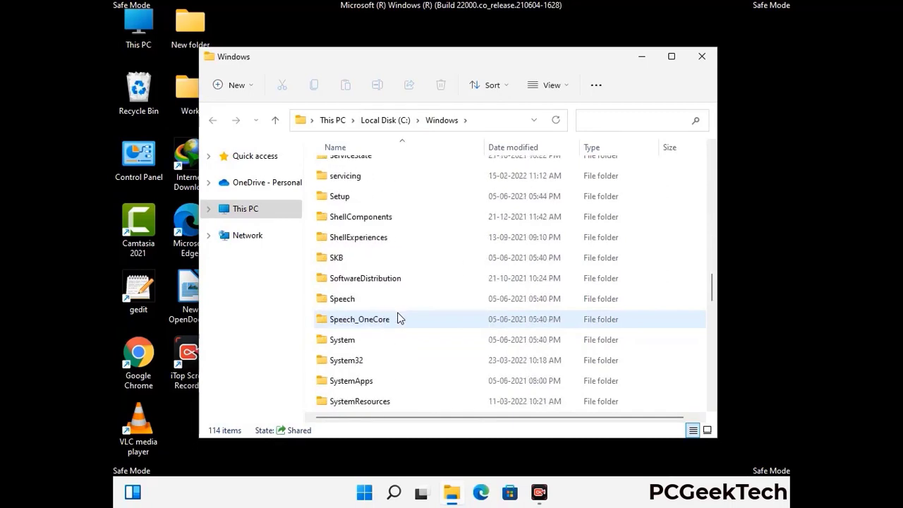
{"action": "scroll", "coordinate": [397, 318], "scroll_direction": "down", "scroll_amount": 7}
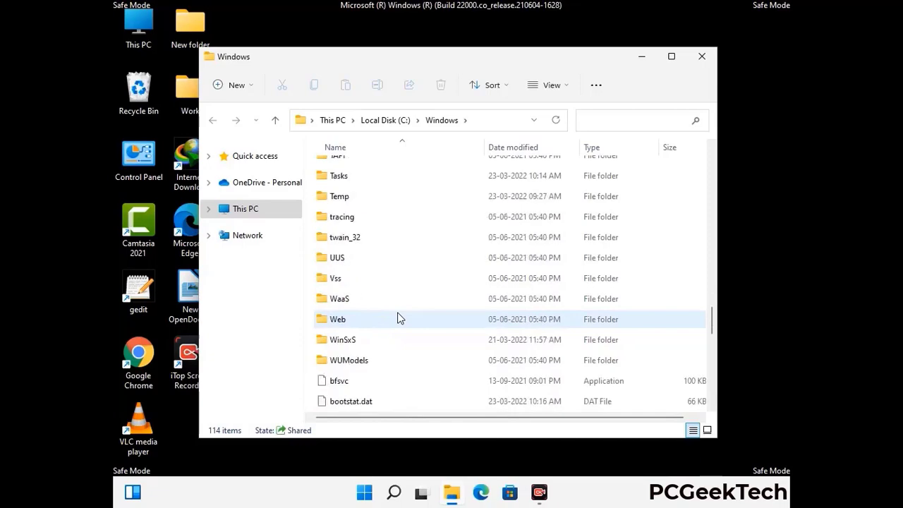
{"action": "scroll", "coordinate": [397, 318], "scroll_direction": "down", "scroll_amount": 8}
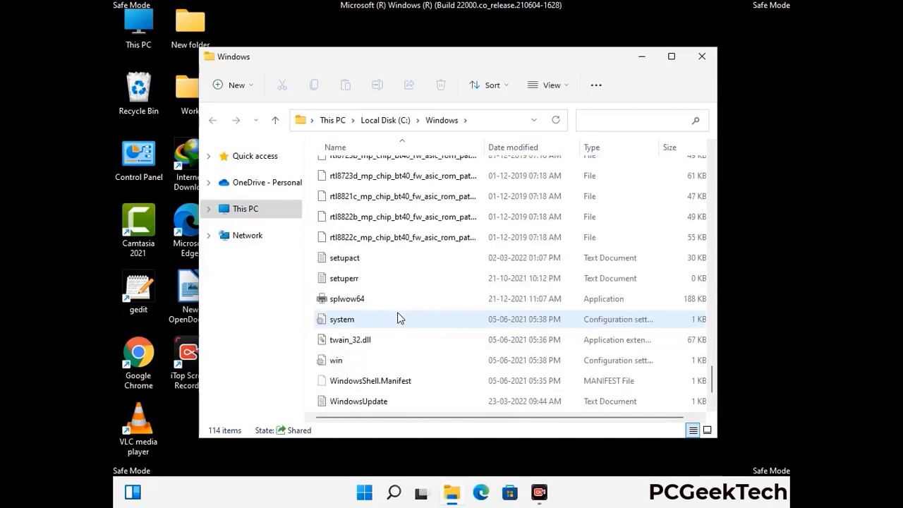
{"action": "scroll", "coordinate": [397, 319], "scroll_direction": "up", "scroll_amount": 10}
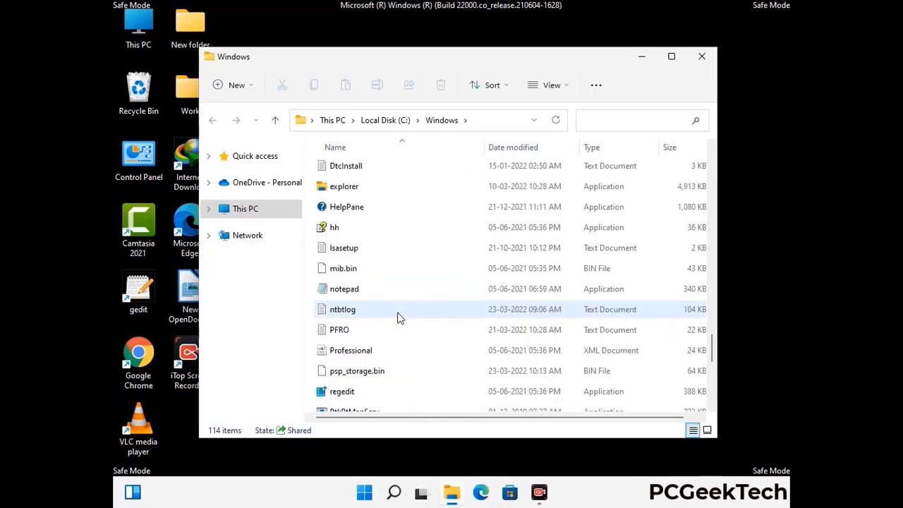
{"action": "scroll", "coordinate": [397, 317], "scroll_direction": "up", "scroll_amount": 3}
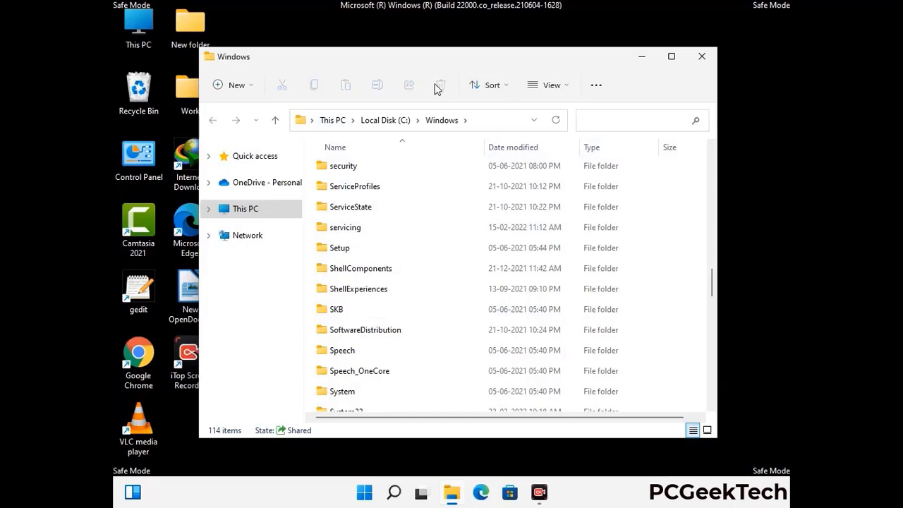
{"action": "left_click", "coordinate": [707, 56]}
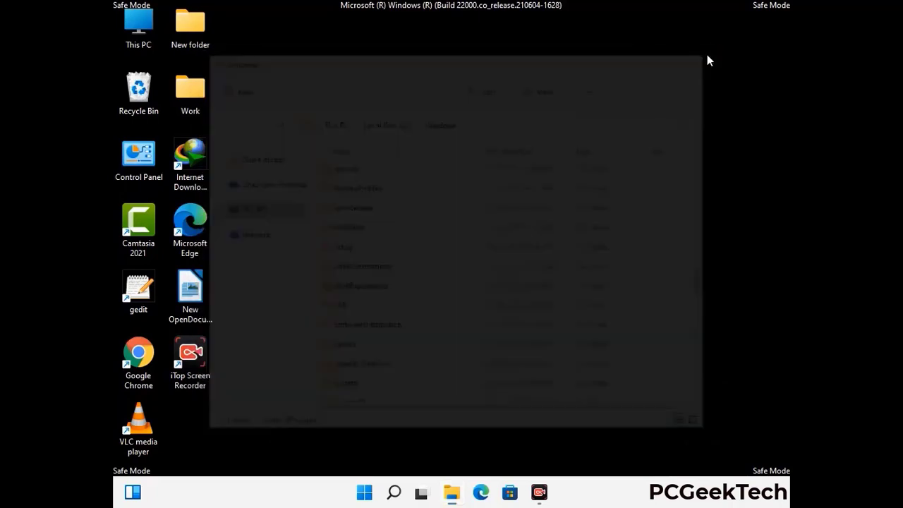
Step: Open the user's AppData Temp folder by running %temp%
{"action": "key", "text": "super+r"}
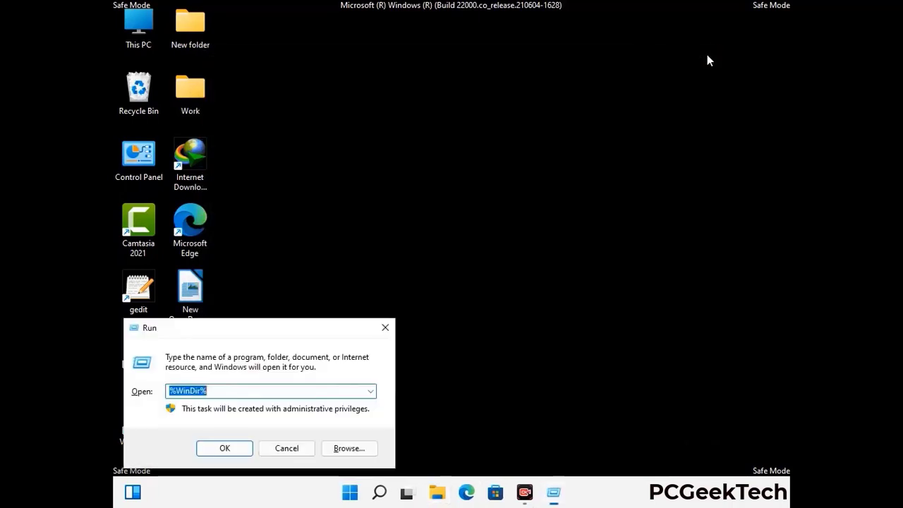
{"action": "left_click_drag", "start_coordinate": [298, 328], "coordinate": [512, 121]}
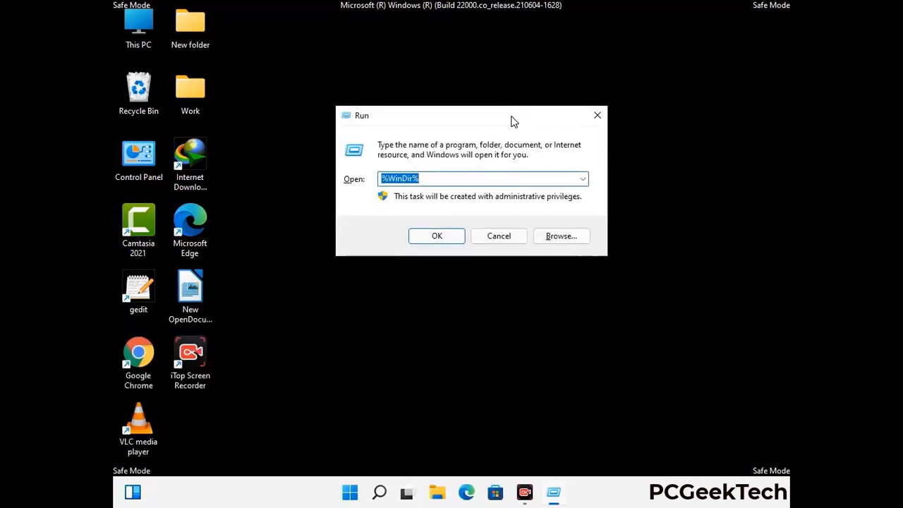
{"action": "type", "text": "%temp%"}
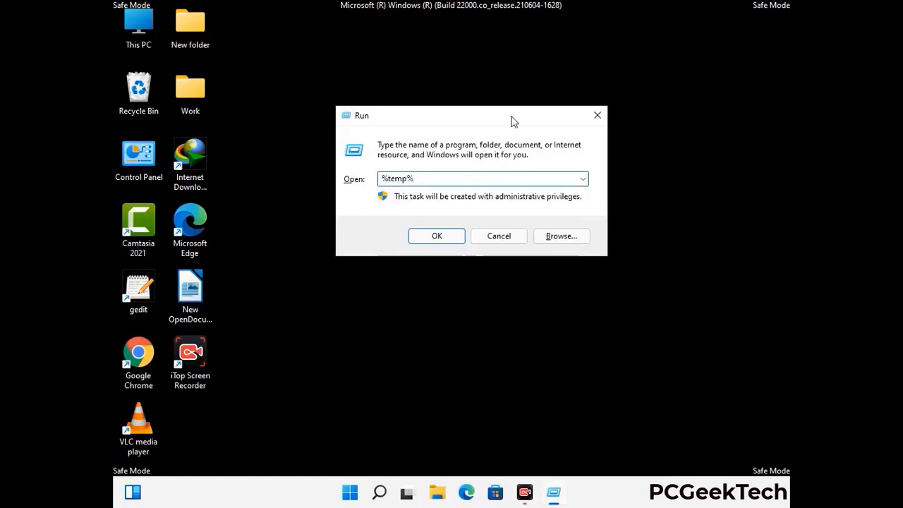
{"action": "left_click", "coordinate": [452, 236]}
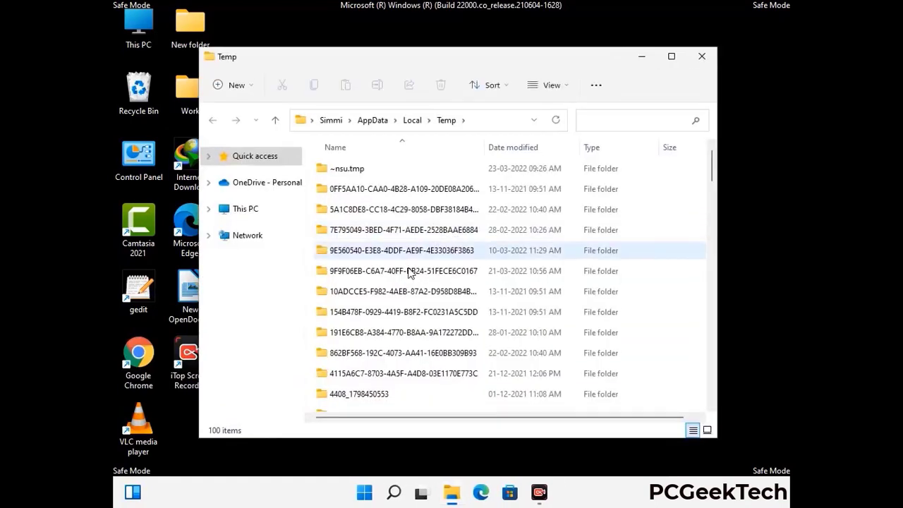
Step: Delete all 100 items in Temp and close the window
{"action": "left_click", "coordinate": [409, 271]}
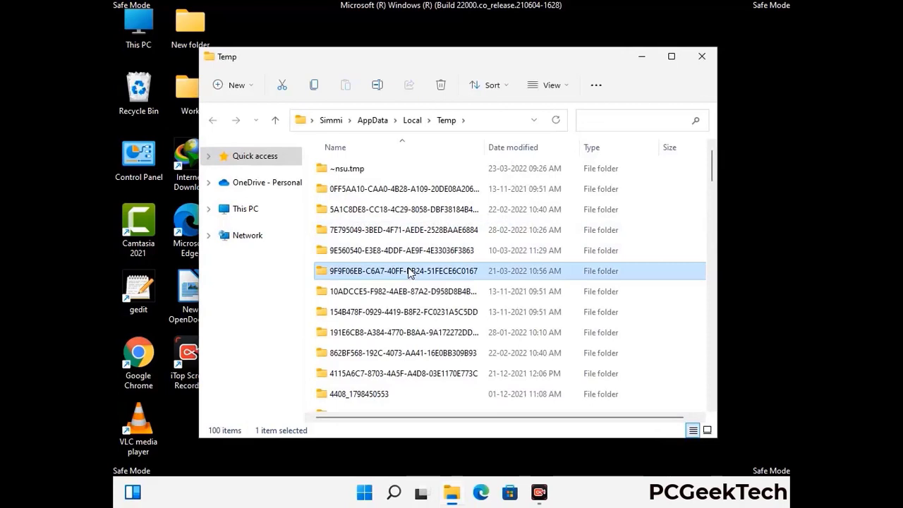
{"action": "key", "text": "ctrl+a"}
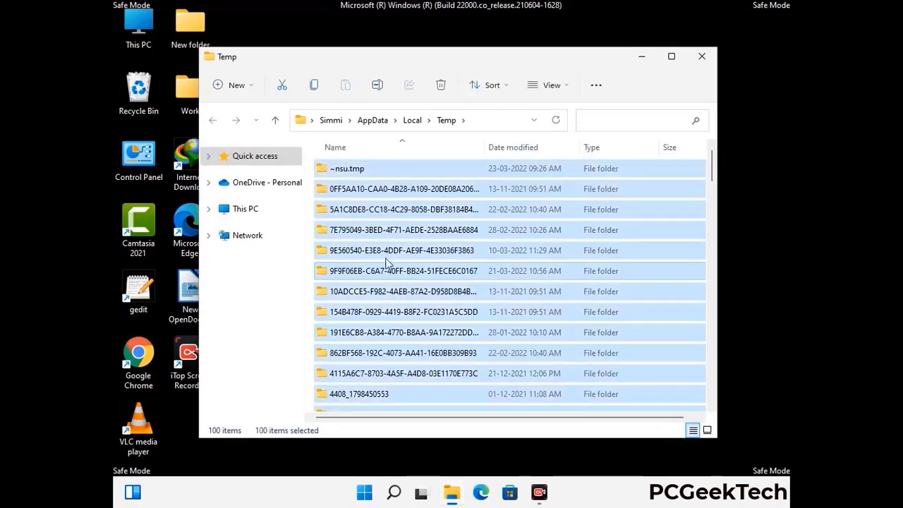
{"action": "left_click", "coordinate": [442, 85]}
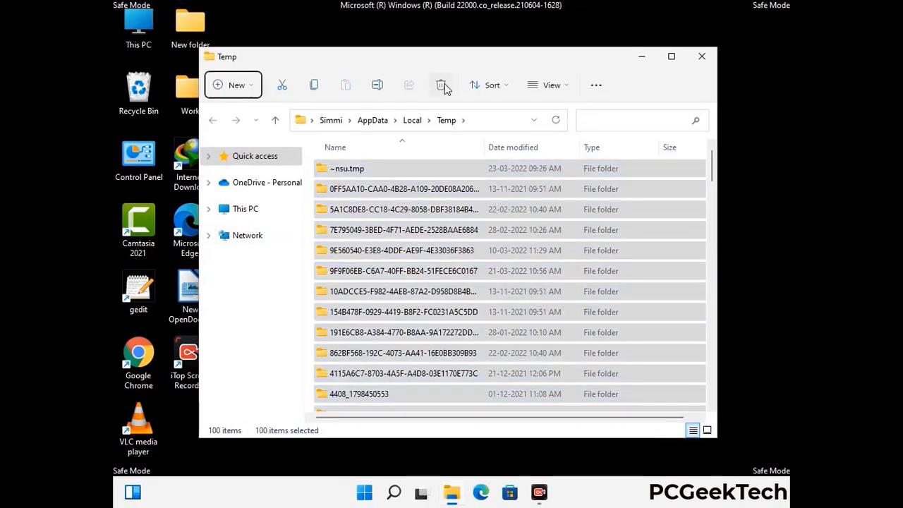
{"action": "left_click", "coordinate": [701, 56]}
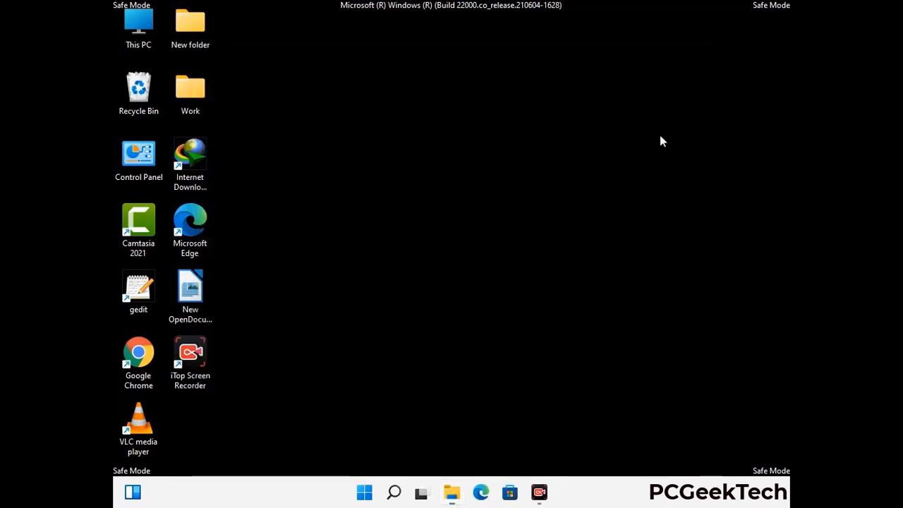
Step: Open C:\Windows\Temp by running 'temp' from the Run box
{"action": "key", "text": "super+r"}
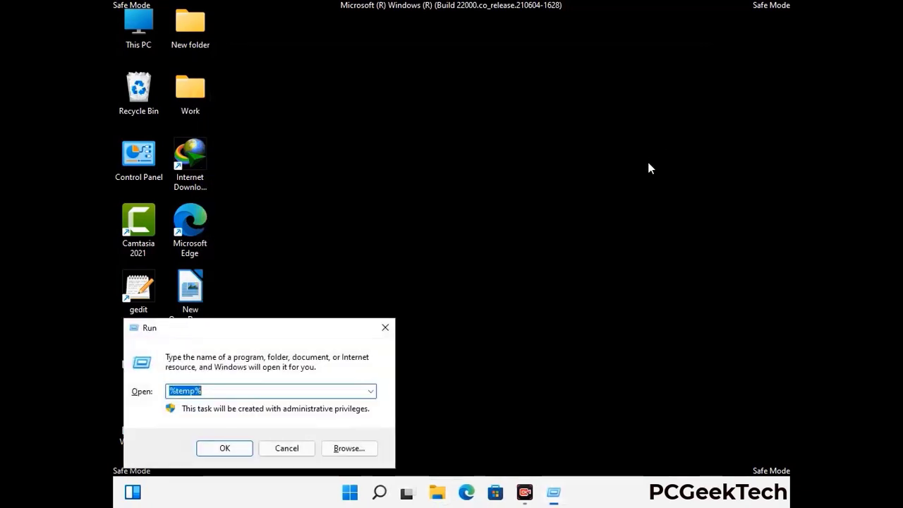
{"action": "left_click_drag", "start_coordinate": [305, 323], "coordinate": [514, 128]}
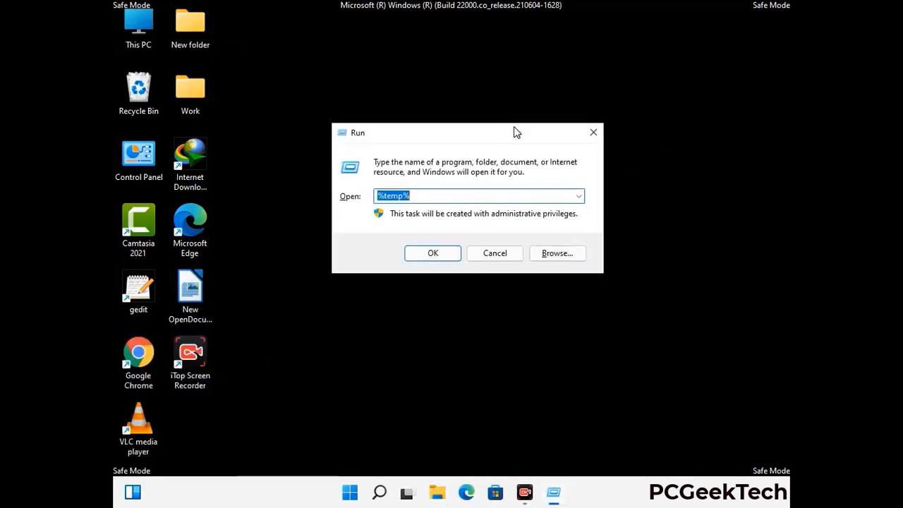
{"action": "type", "text": "temp"}
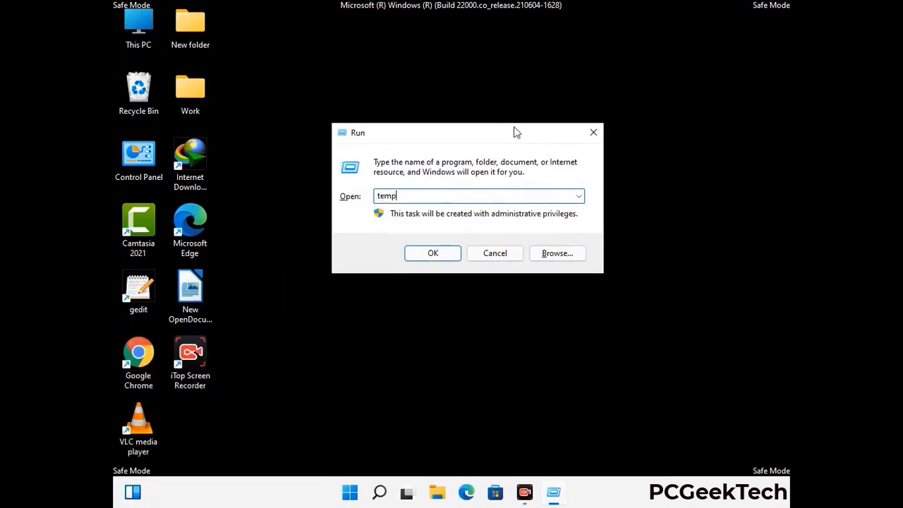
{"action": "key", "text": "Return"}
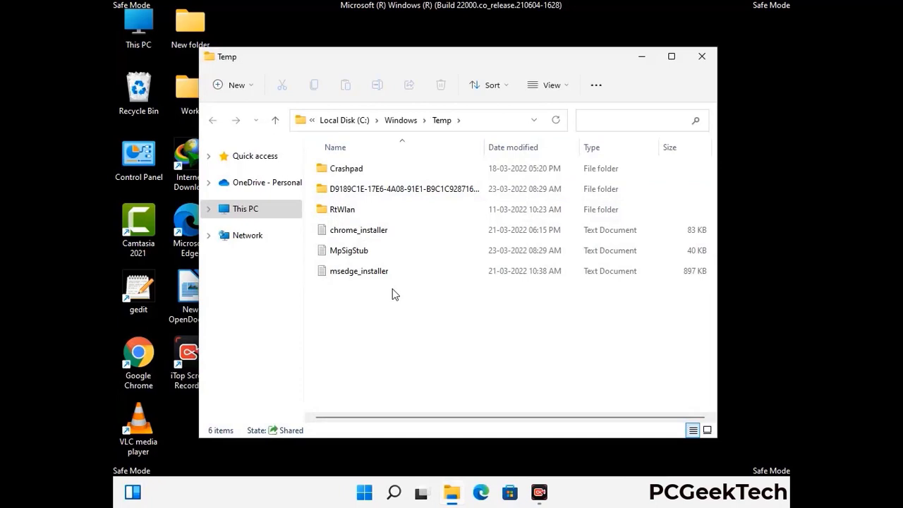
Step: Delete all six items in Windows Temp and close the window
{"action": "key", "text": "ctrl+a"}
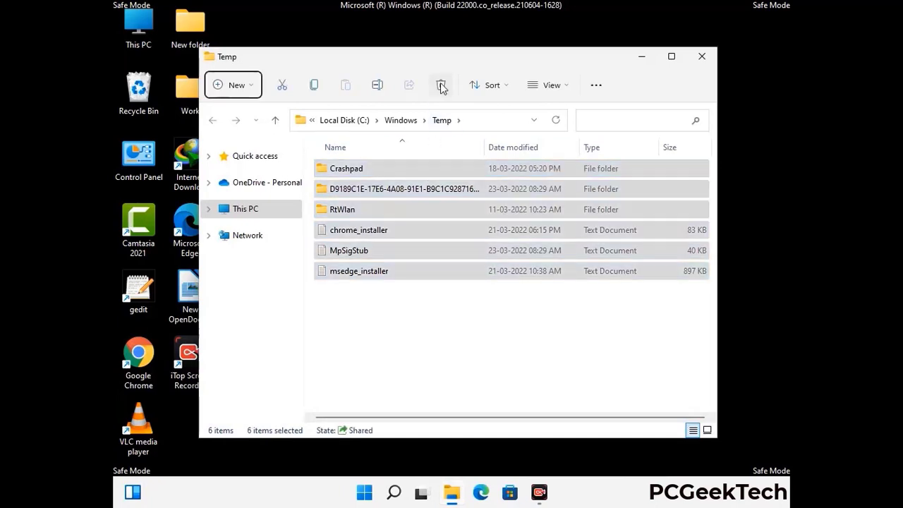
{"action": "left_click", "coordinate": [441, 85]}
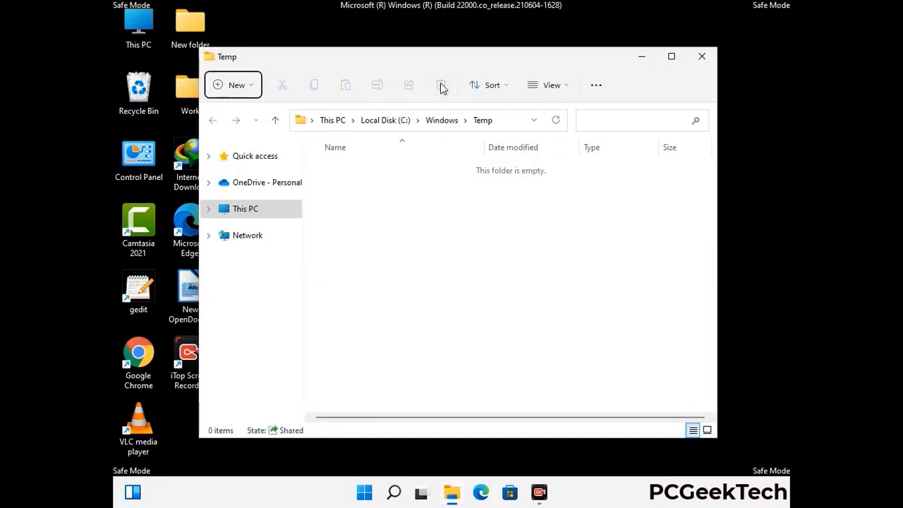
{"action": "left_click", "coordinate": [705, 60]}
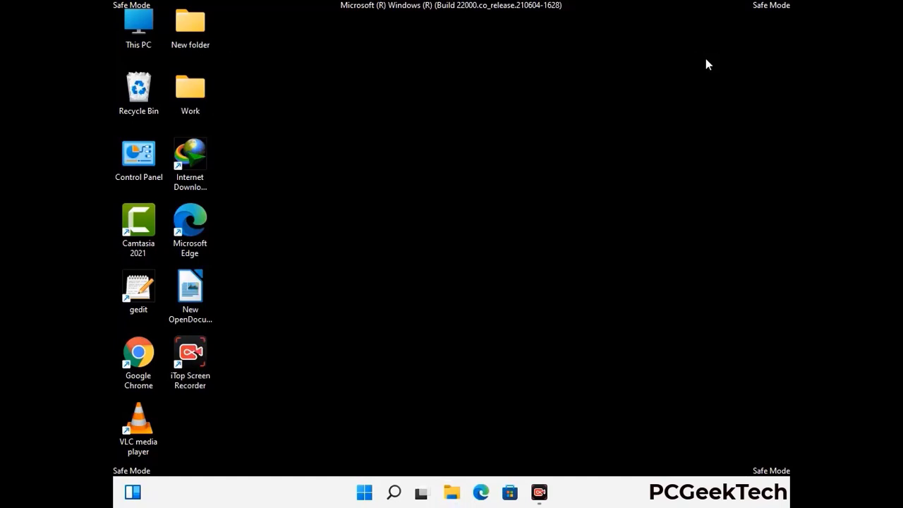
Step: Launch Registry Editor with the regedit command
{"action": "key", "text": "super+r"}
{"action": "left_click_drag", "start_coordinate": [274, 325], "coordinate": [470, 115]}
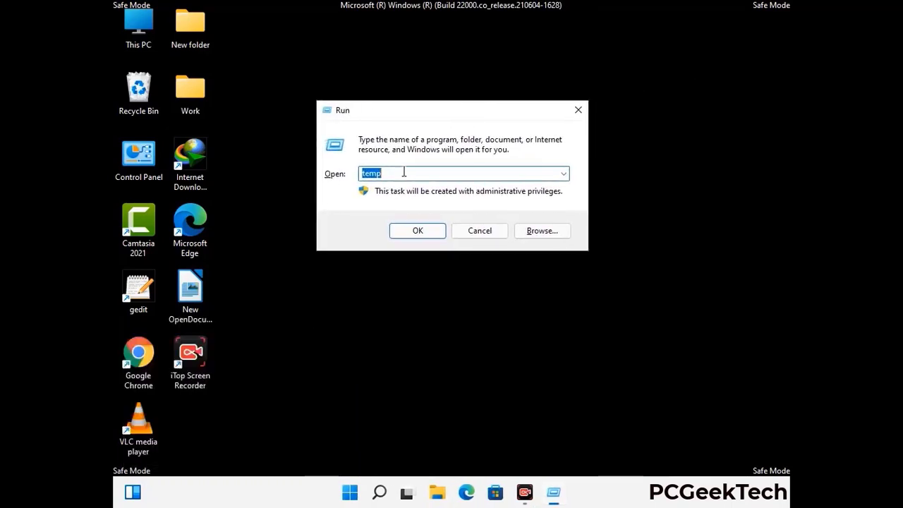
{"action": "type", "text": "regedit"}
{"action": "key", "text": "Return"}
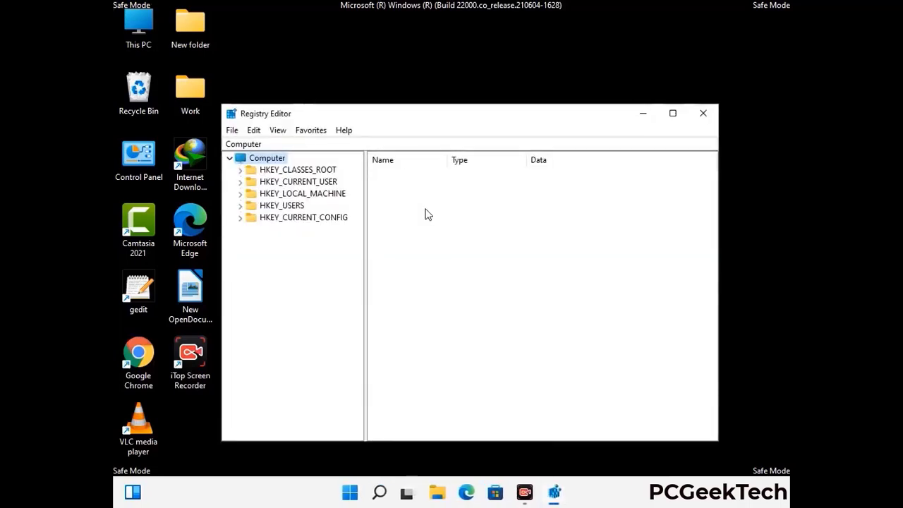
Step: Expand HKEY_CURRENT_USER > Software > Microsoft in the key tree
{"action": "left_click", "coordinate": [302, 193]}
{"action": "left_click", "coordinate": [240, 181]}
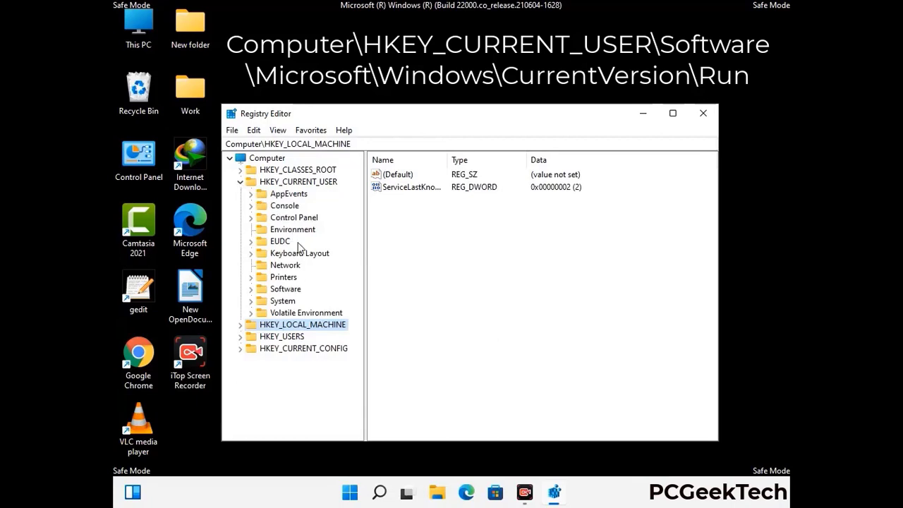
{"action": "left_click", "coordinate": [281, 290]}
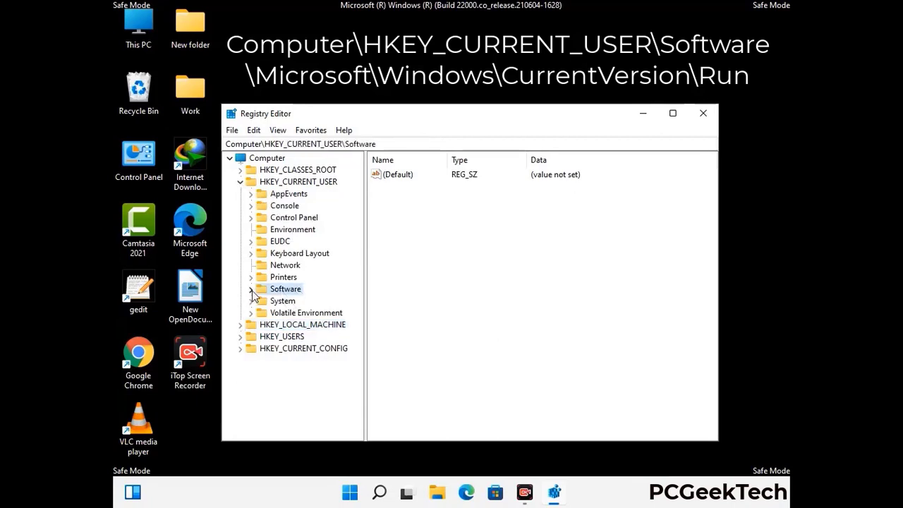
{"action": "left_click", "coordinate": [250, 290]}
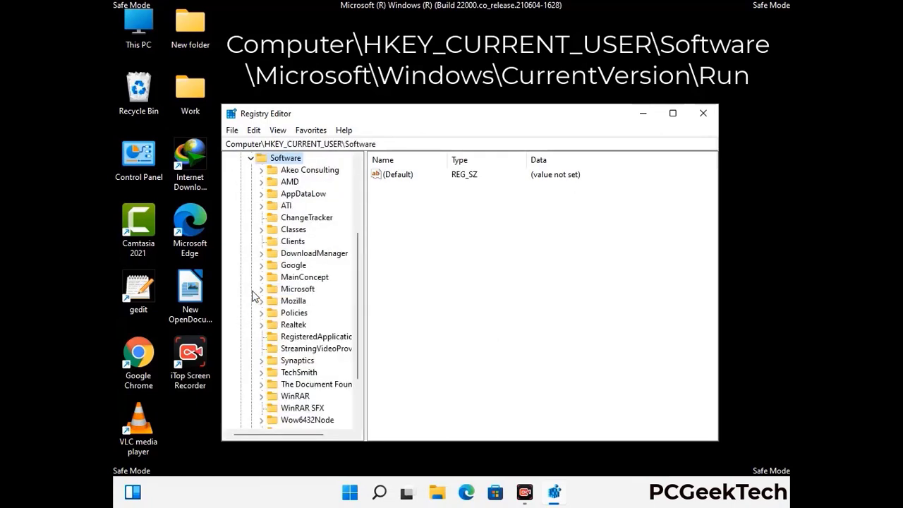
{"action": "double_click", "coordinate": [295, 291]}
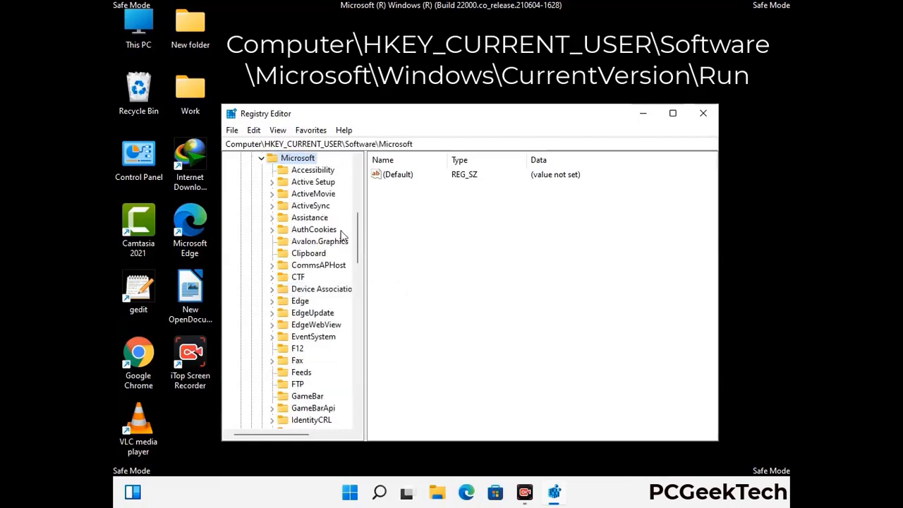
Step: Continue into Windows > CurrentVersion and select the Run key
{"action": "scroll", "coordinate": [326, 308], "scroll_direction": "down", "scroll_amount": 2}
{"action": "scroll", "coordinate": [326, 308], "scroll_direction": "down", "scroll_amount": 2}
{"action": "scroll", "coordinate": [326, 308], "scroll_direction": "down", "scroll_amount": 1}
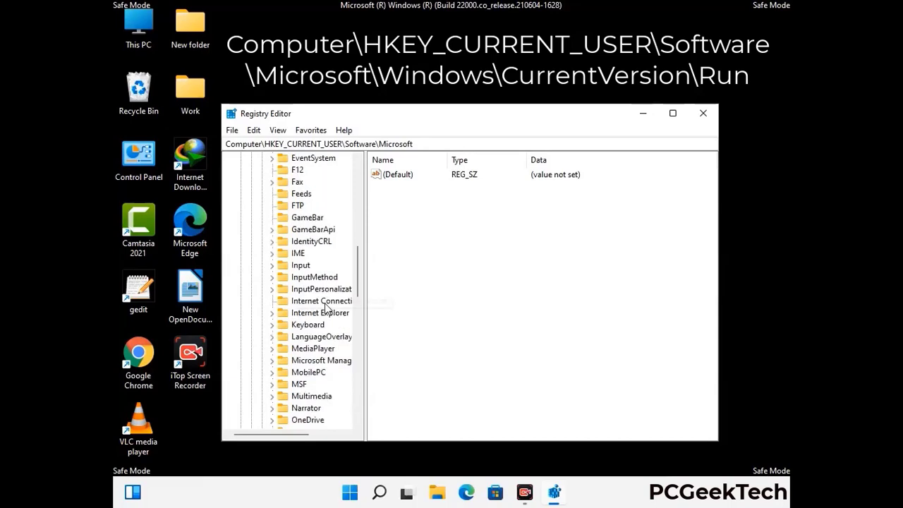
{"action": "scroll", "coordinate": [326, 308], "scroll_direction": "down", "scroll_amount": 2}
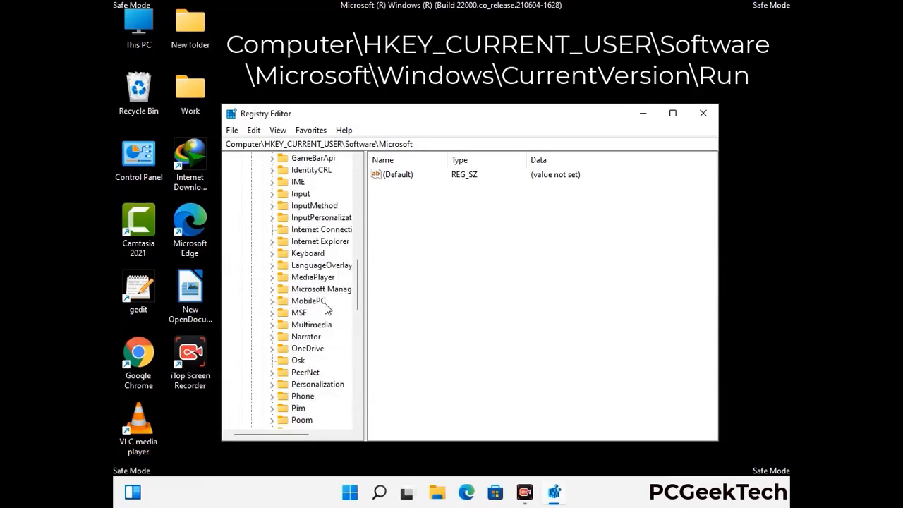
{"action": "scroll", "coordinate": [327, 309], "scroll_direction": "down", "scroll_amount": 7}
{"action": "scroll", "coordinate": [326, 309], "scroll_direction": "down", "scroll_amount": 3}
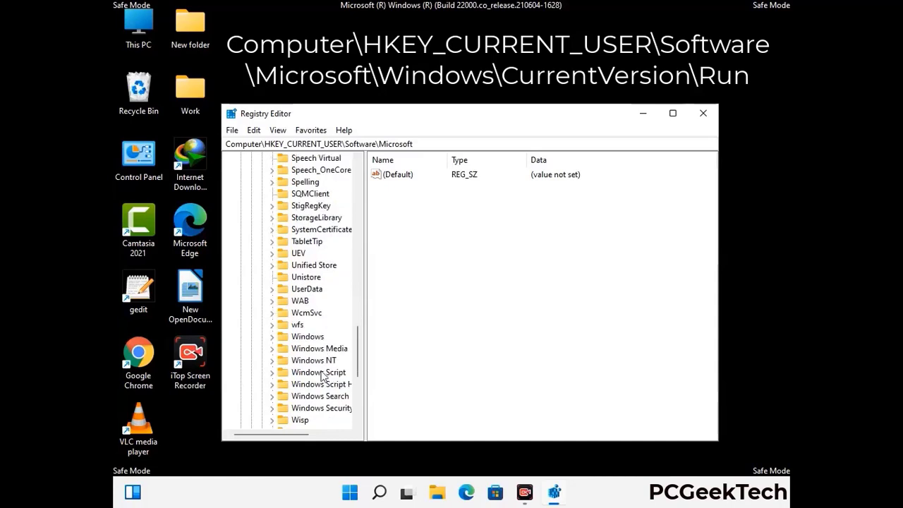
{"action": "double_click", "coordinate": [318, 338]}
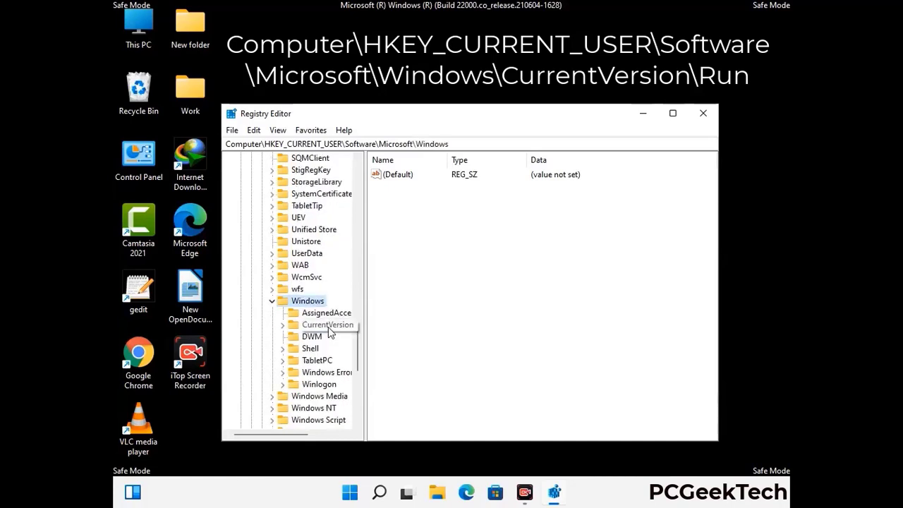
{"action": "double_click", "coordinate": [326, 324]}
{"action": "scroll", "coordinate": [324, 310], "scroll_direction": "down", "scroll_amount": 5}
{"action": "scroll", "coordinate": [324, 308], "scroll_direction": "down", "scroll_amount": 4}
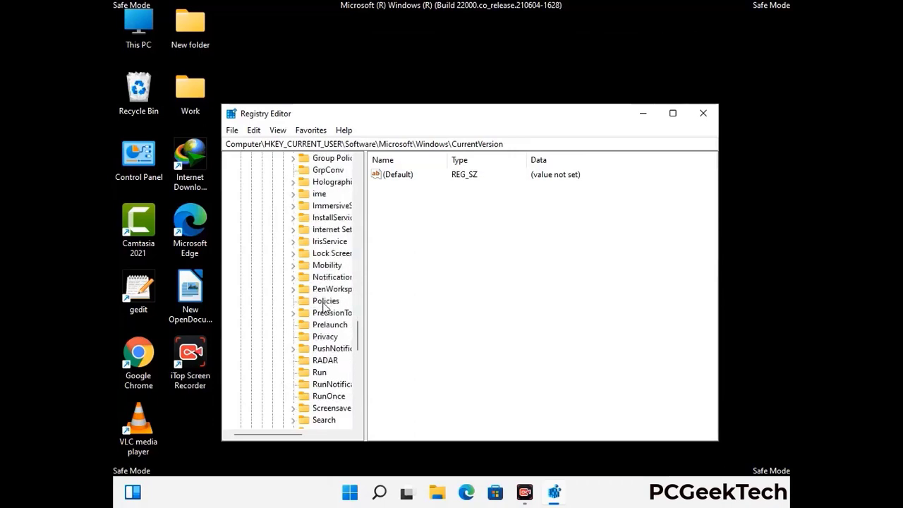
{"action": "scroll", "coordinate": [325, 308], "scroll_direction": "down", "scroll_amount": 1}
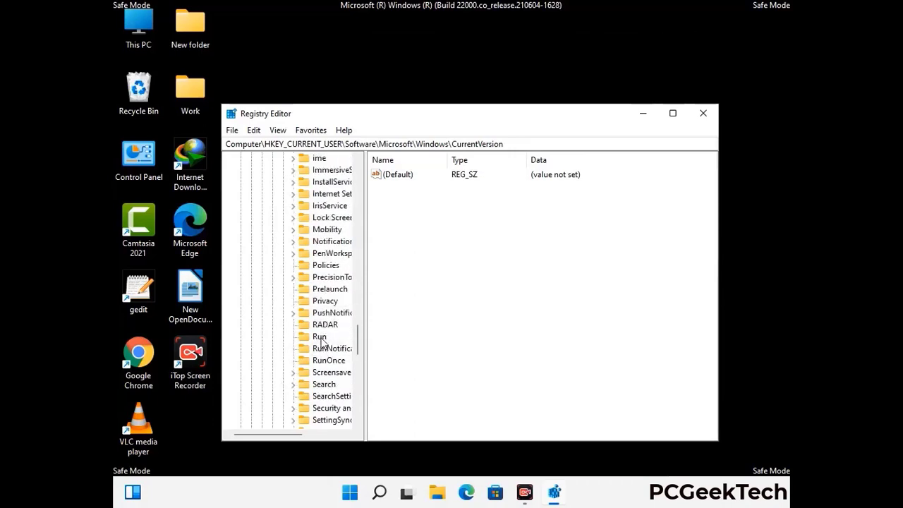
{"action": "left_click", "coordinate": [320, 337]}
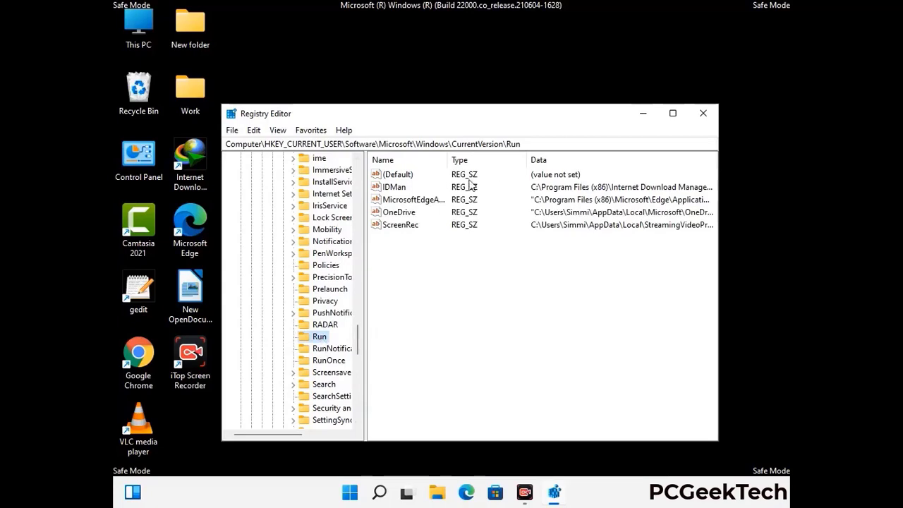
Step: Delete the ScreenRec value from the Run key, confirming the deletion with Yes
{"action": "left_click", "coordinate": [399, 226]}
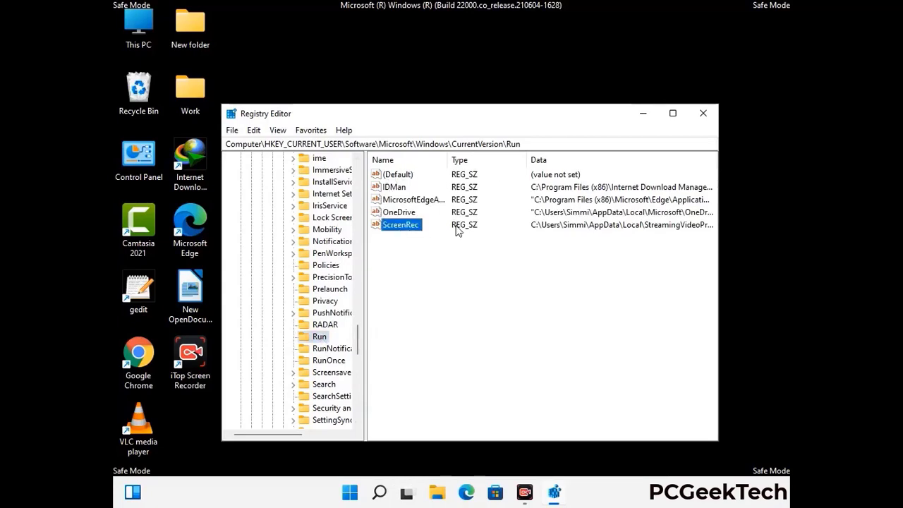
{"action": "left_click", "coordinate": [402, 226]}
{"action": "key", "text": "Return"}
{"action": "right_click", "coordinate": [408, 230]}
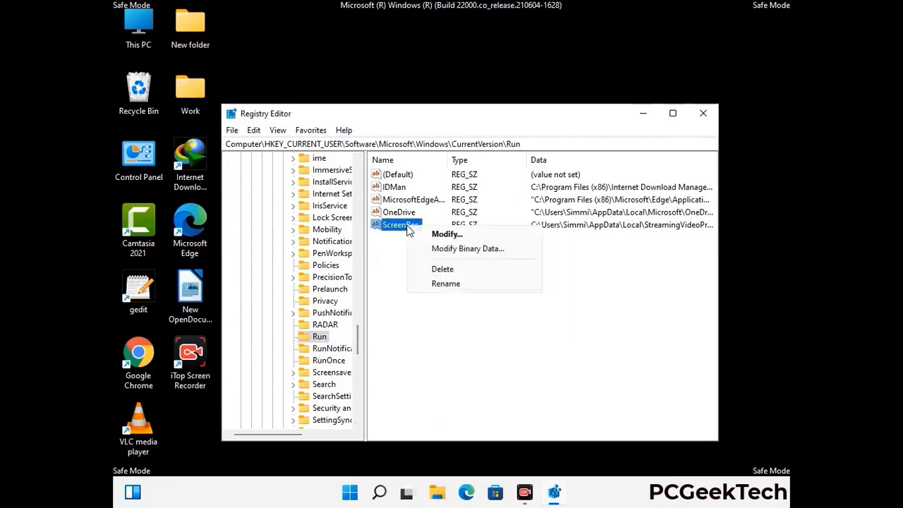
{"action": "left_click", "coordinate": [432, 268]}
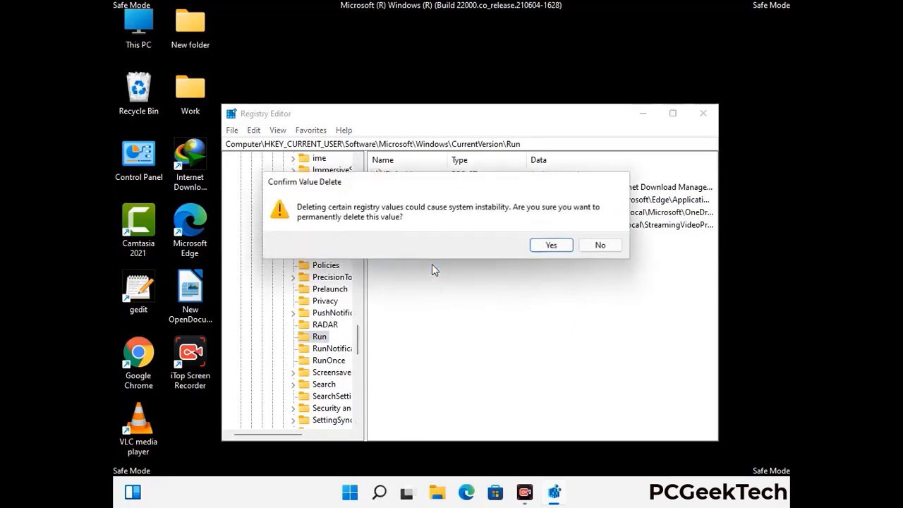
{"action": "left_click", "coordinate": [551, 246]}
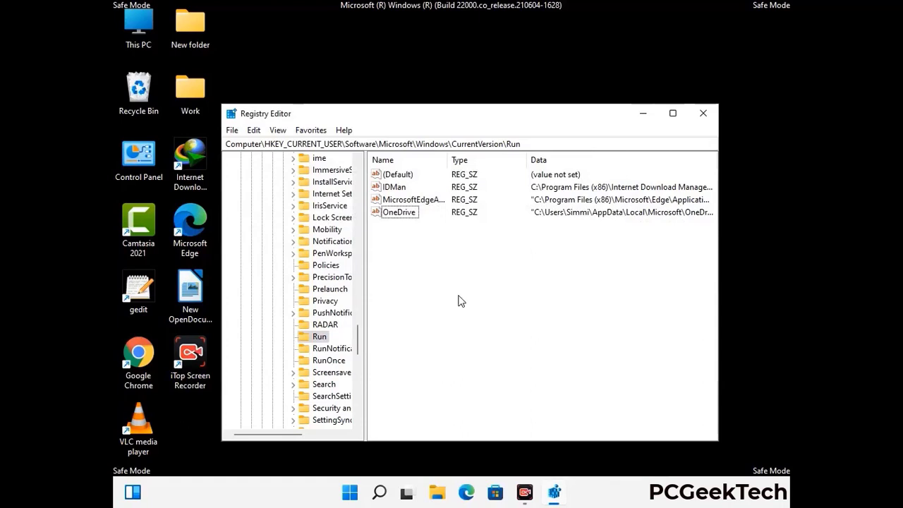
Step: Search the registry for 'Virus Nam', dismiss the search, and close Registry Editor
{"action": "key", "text": "ctrl+f"}
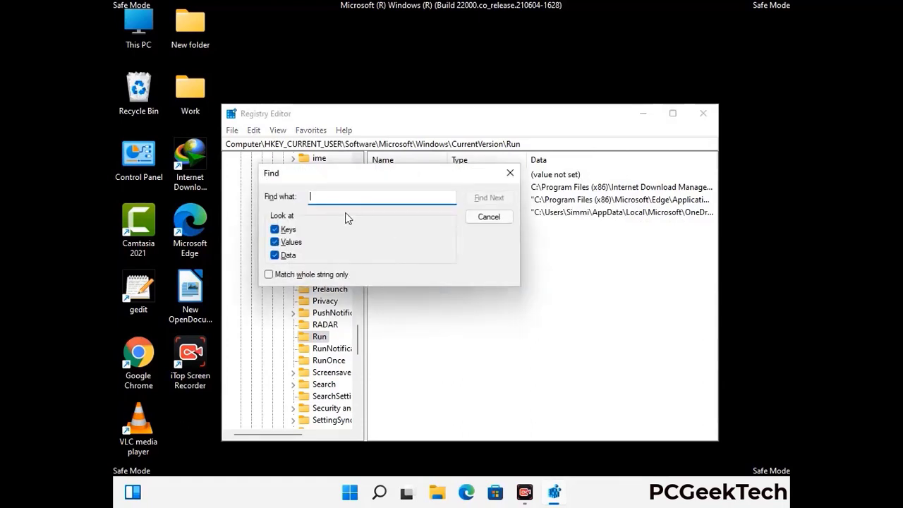
{"action": "type", "text": "Virus Name"}
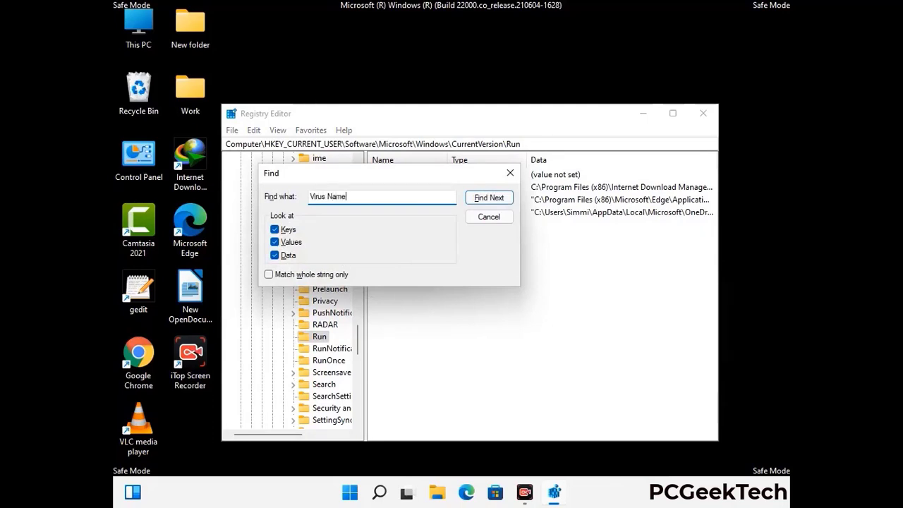
{"action": "left_click", "coordinate": [478, 200]}
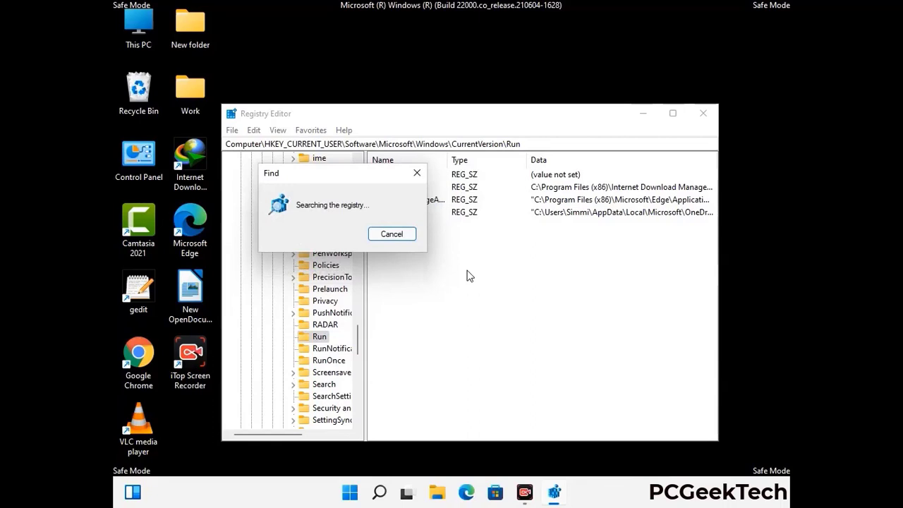
{"action": "left_click", "coordinate": [422, 174]}
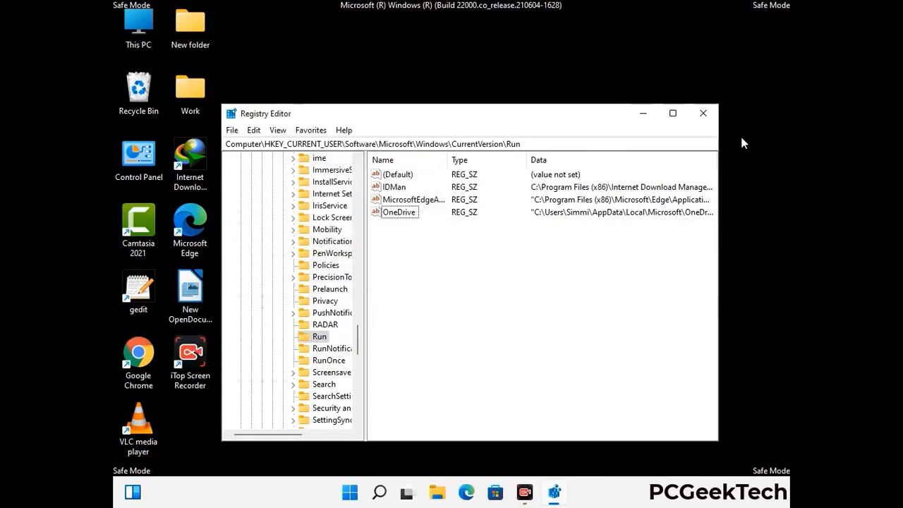
{"action": "left_click", "coordinate": [703, 114]}
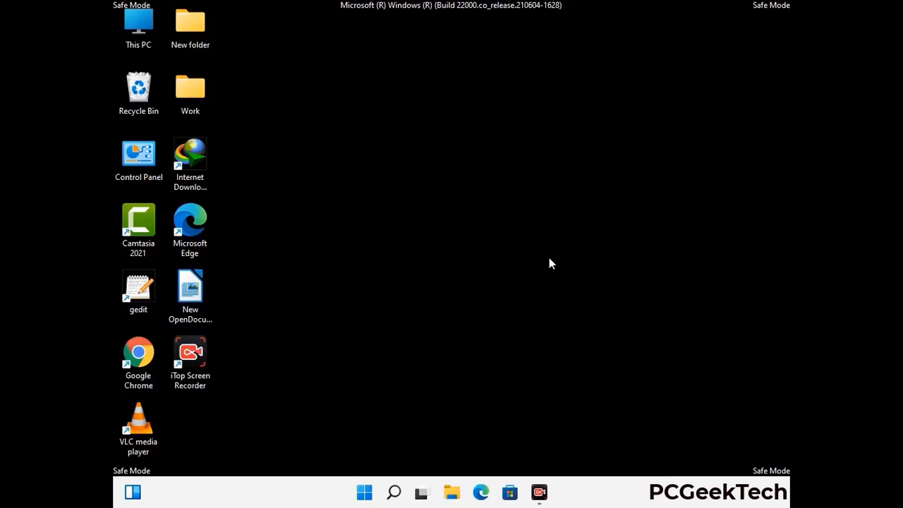
Step: Run msconfig and untick Safe boot on the Boot tab
{"action": "key", "text": "super+r"}
{"action": "left_click_drag", "start_coordinate": [262, 327], "coordinate": [462, 140]}
{"action": "type", "text": "ms"}
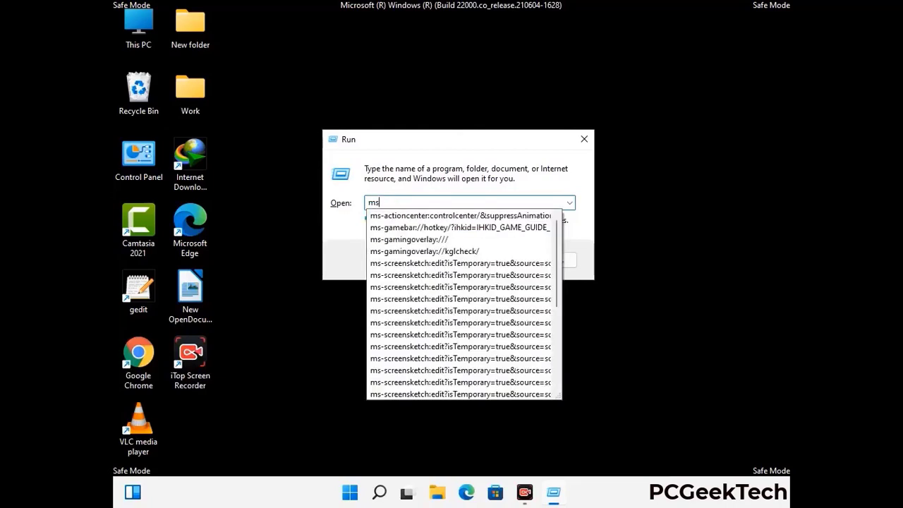
{"action": "type", "text": "config"}
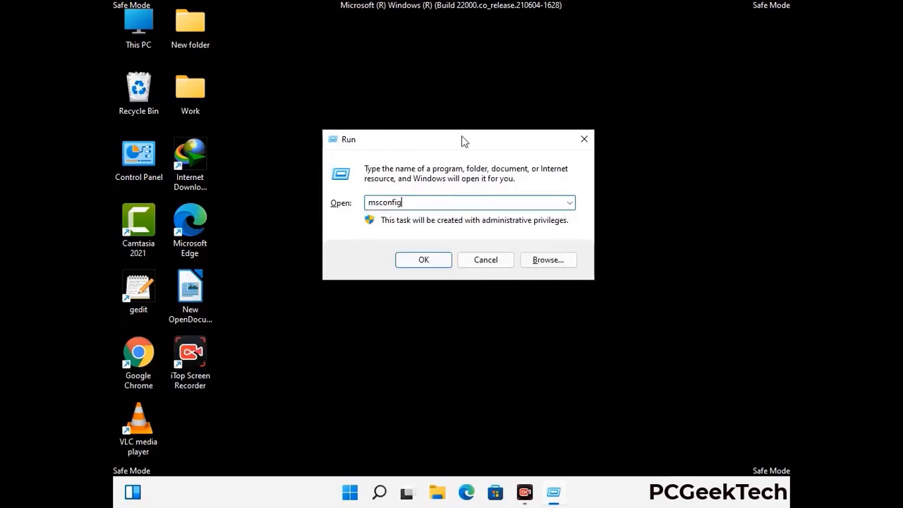
{"action": "left_click", "coordinate": [418, 259]}
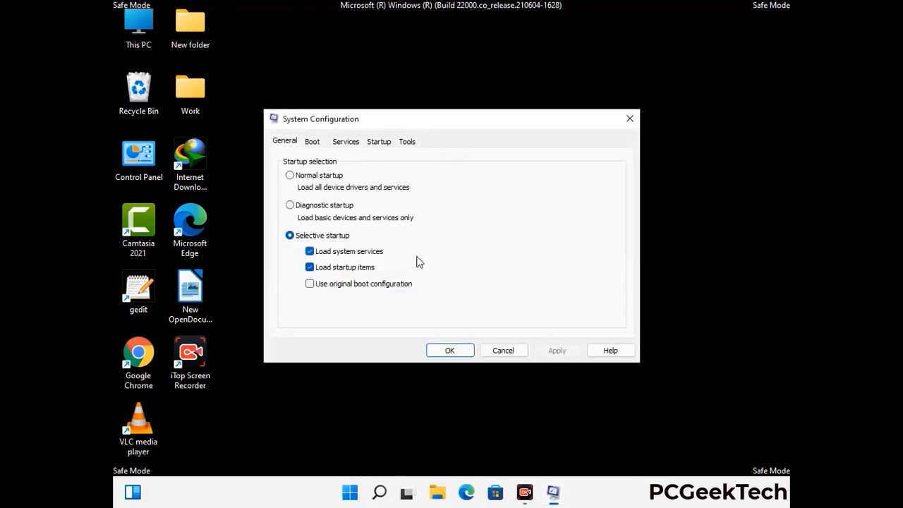
{"action": "left_click", "coordinate": [312, 141]}
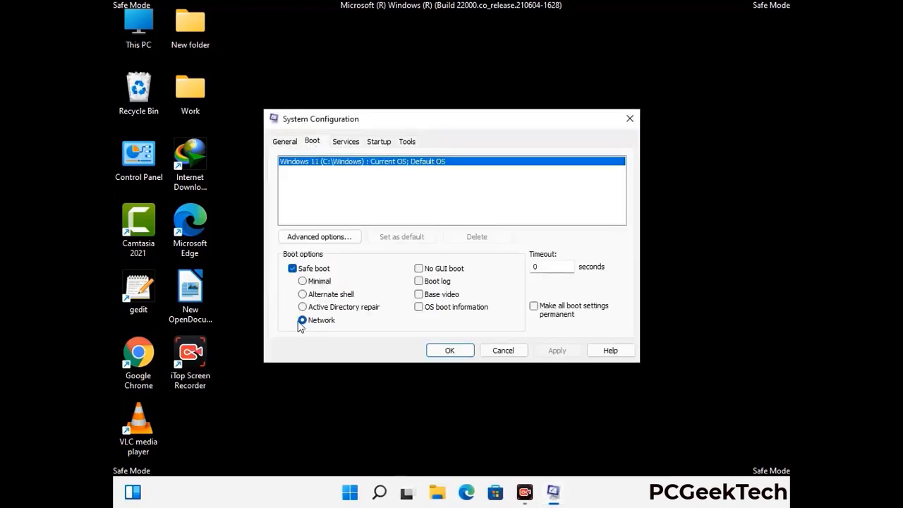
{"action": "left_click", "coordinate": [292, 269]}
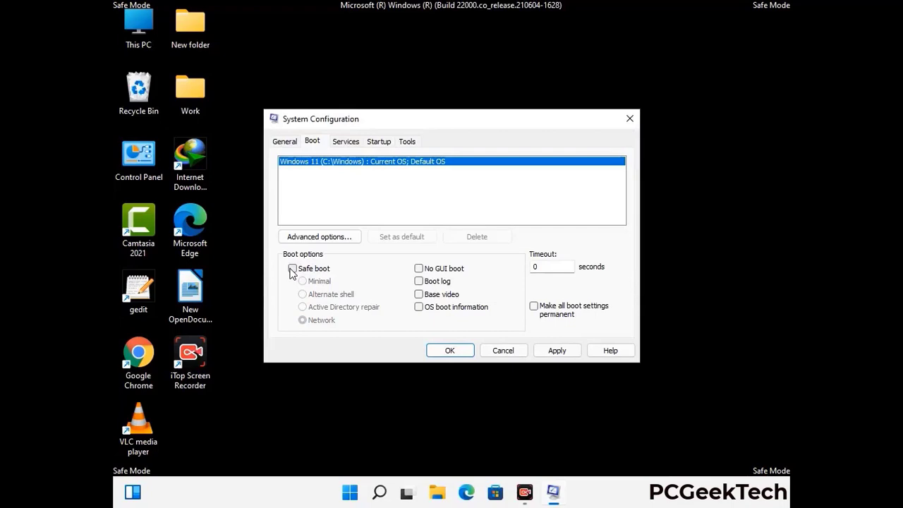